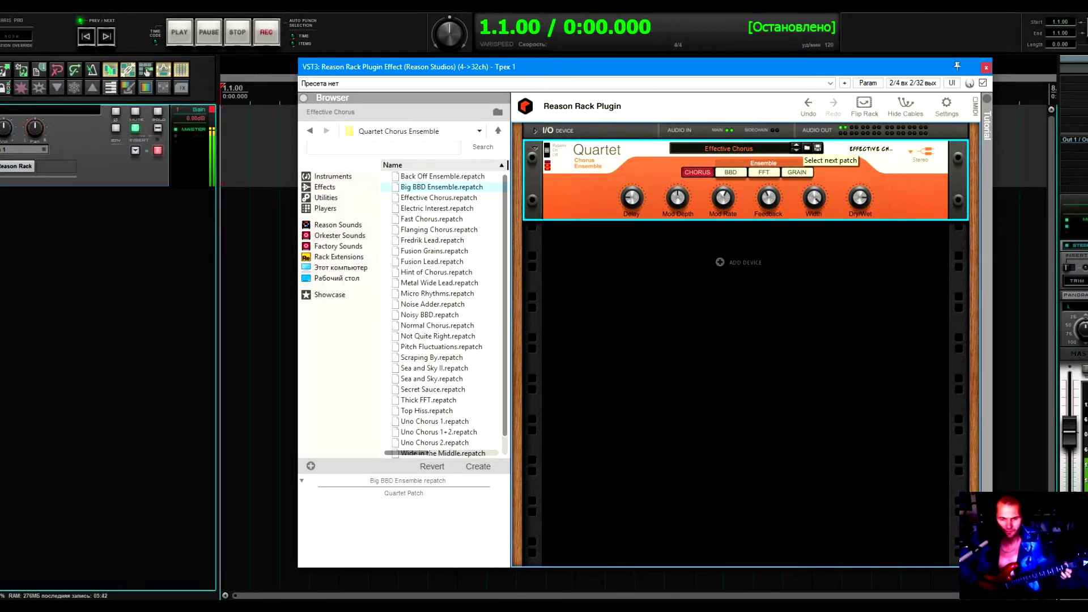
# Load the Quartet patches Big BBD Ensemble and Pitch Fluctuations in turn, and pick the Fusion Lead patch in the browser.
pyautogui.click(796, 151)
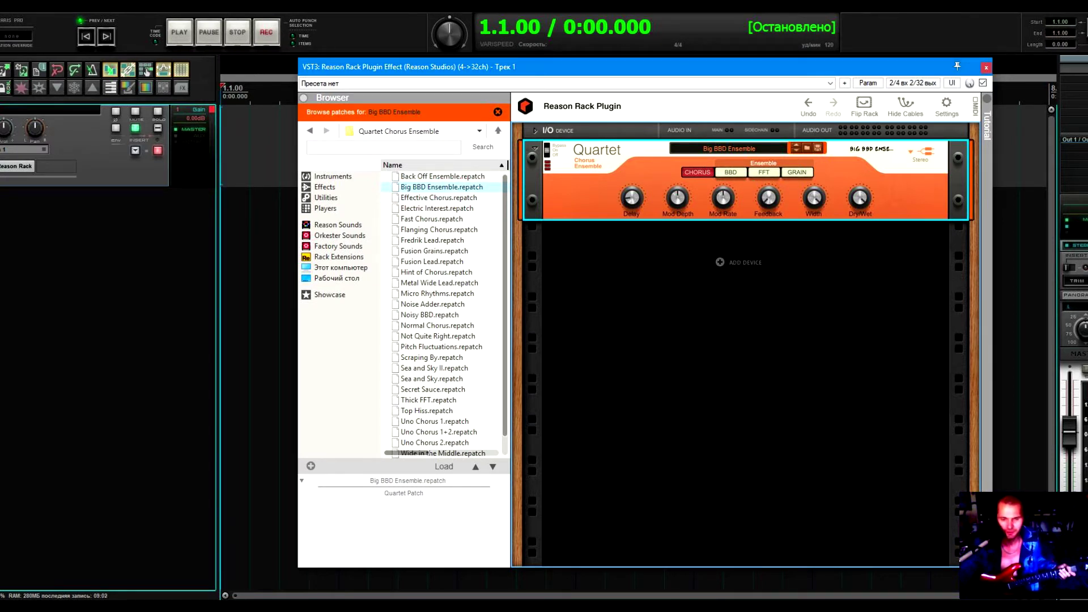
pyautogui.click(740, 149)
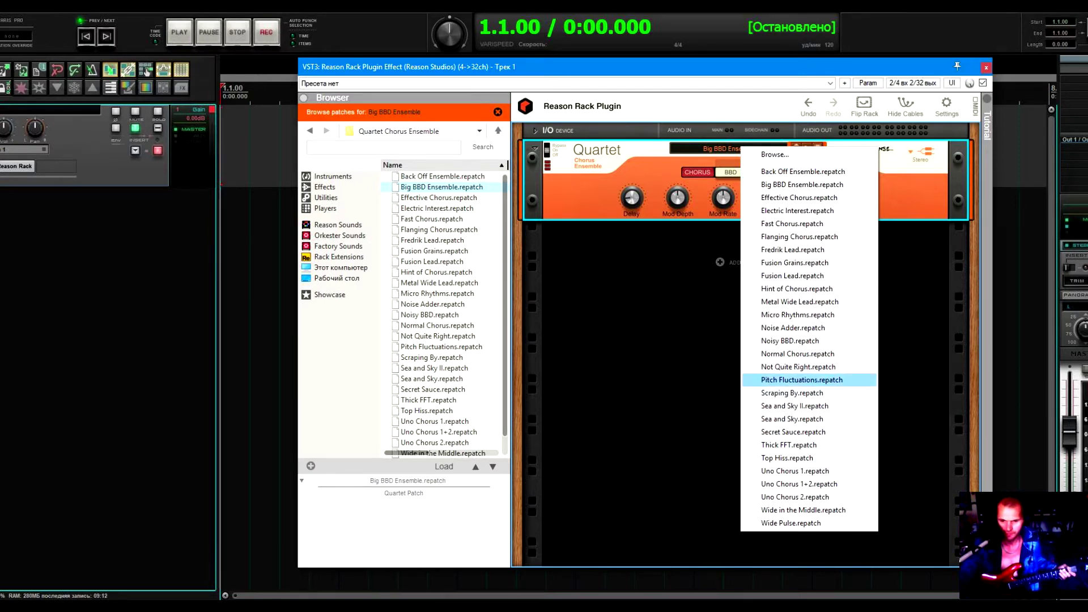
pyautogui.press('Return')
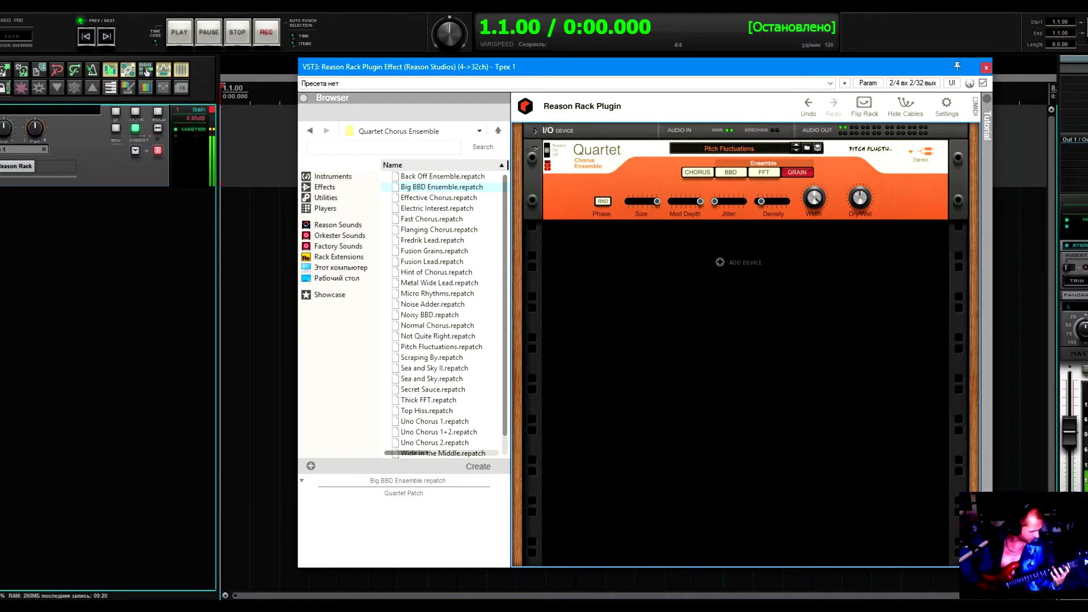
pyautogui.click(432, 261)
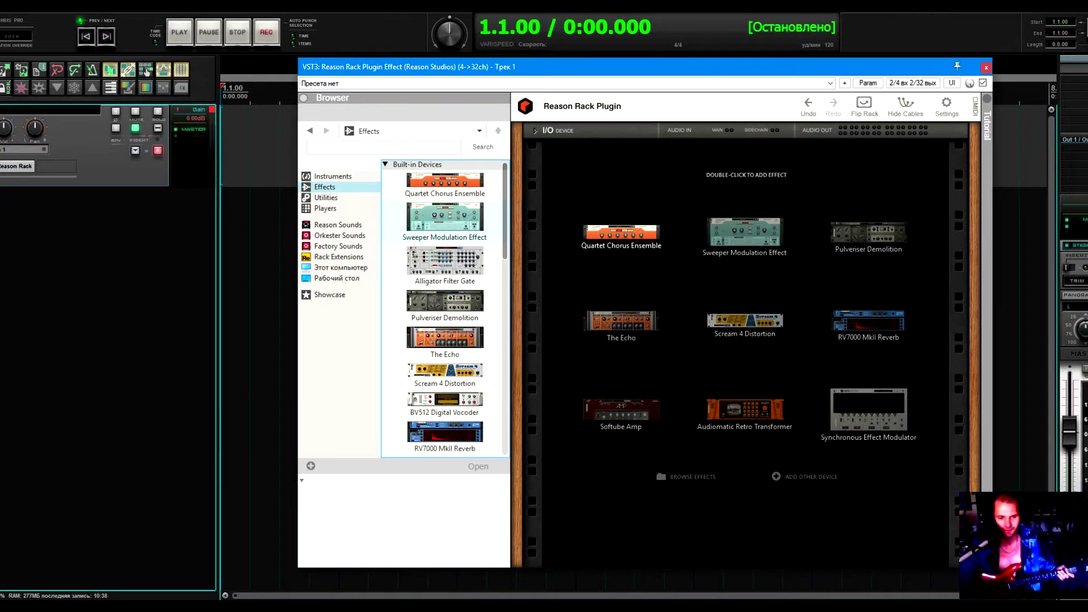
# Add the Sweeper Modulation Effect to the empty rack and load its Wide 4-Stage Phaser patch.
pyautogui.doubleClick(445, 218)
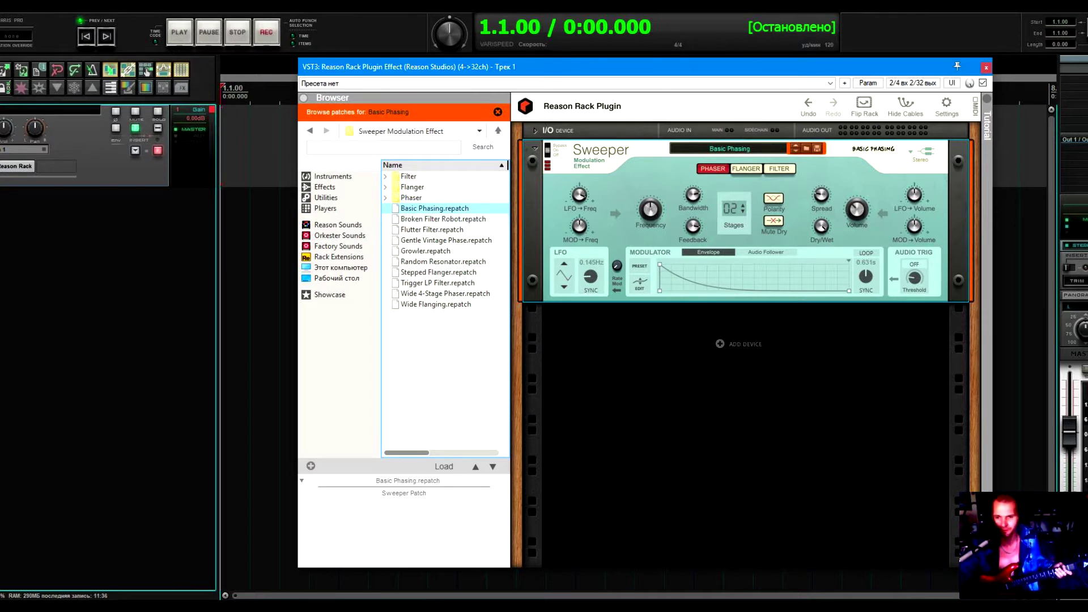
pyautogui.click(782, 149)
pyautogui.click(826, 277)
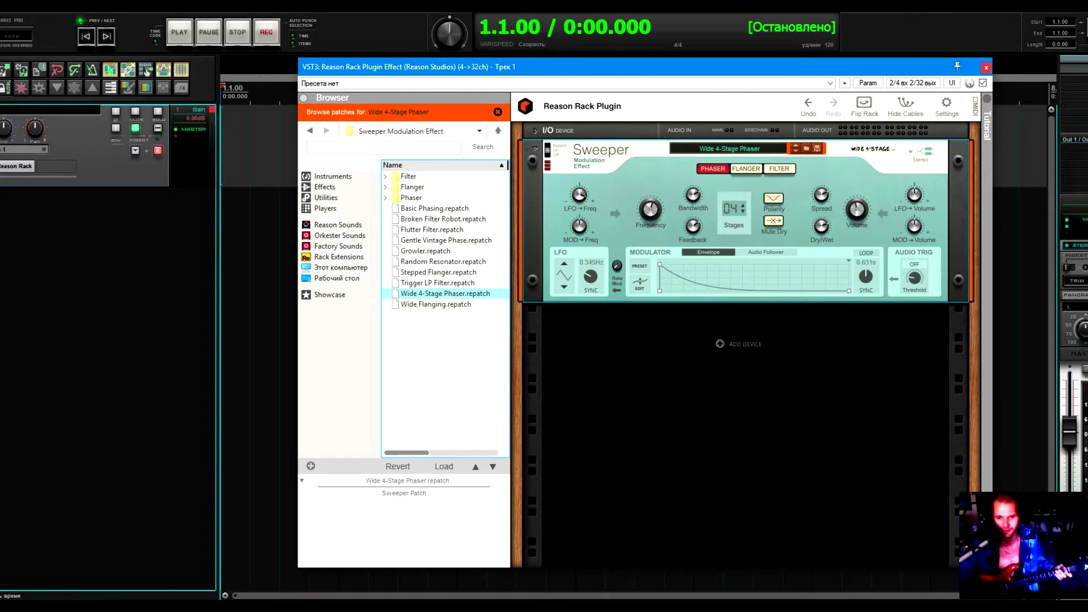
# Delete the Sweeper modulation effect from the rack.
pyautogui.rightClick(655, 187)
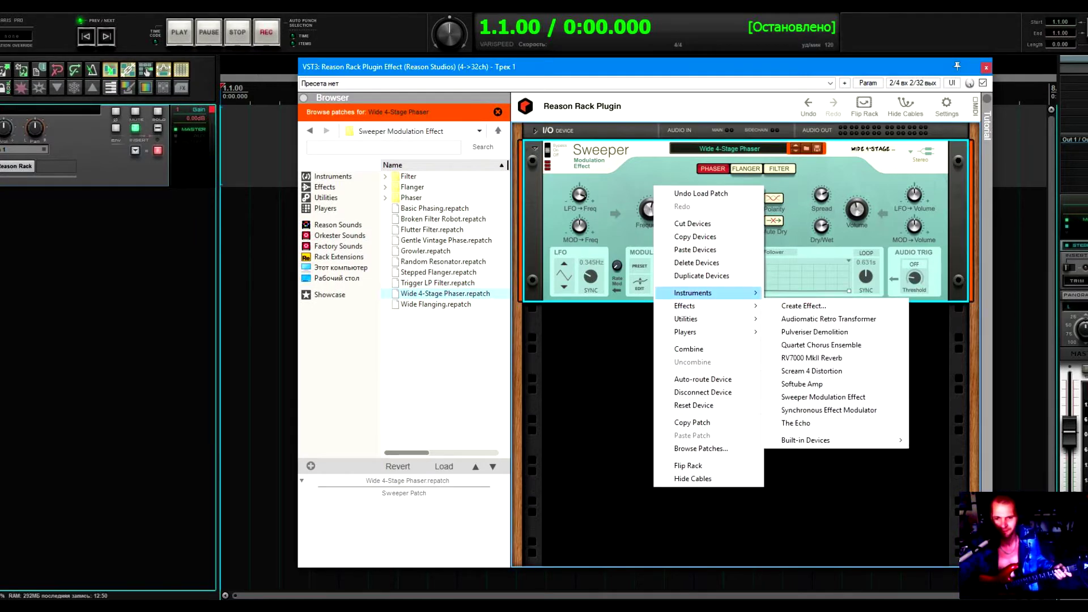
pyautogui.click(697, 262)
pyautogui.press('Return')
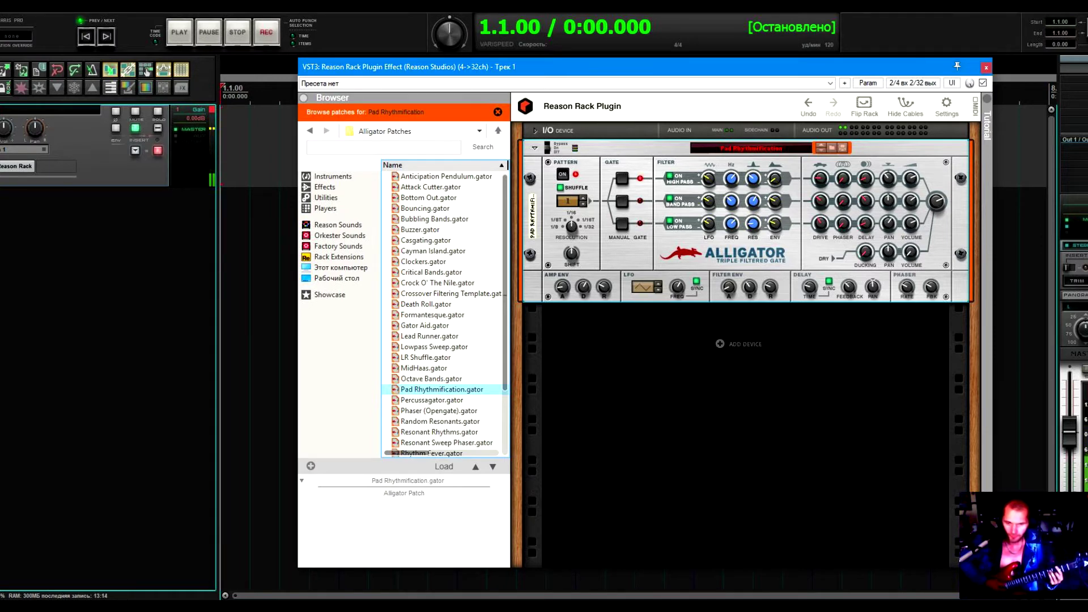
# Load the Alligator patches Percussagator, Buzzer and Bubbling Bands in turn, and remove the device from the rack.
pyautogui.press('Down')
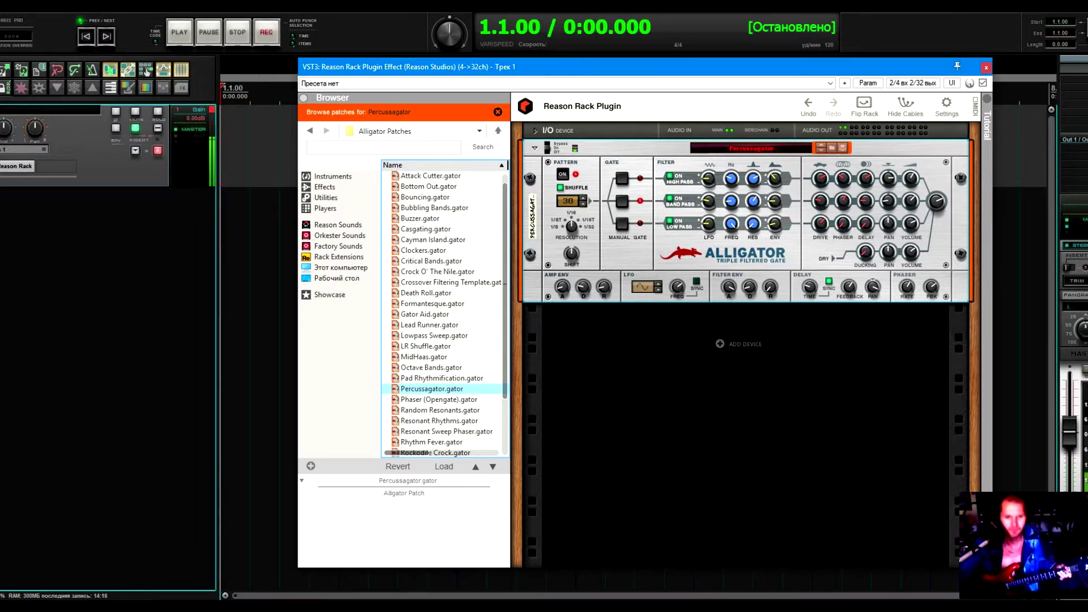
pyautogui.click(420, 218)
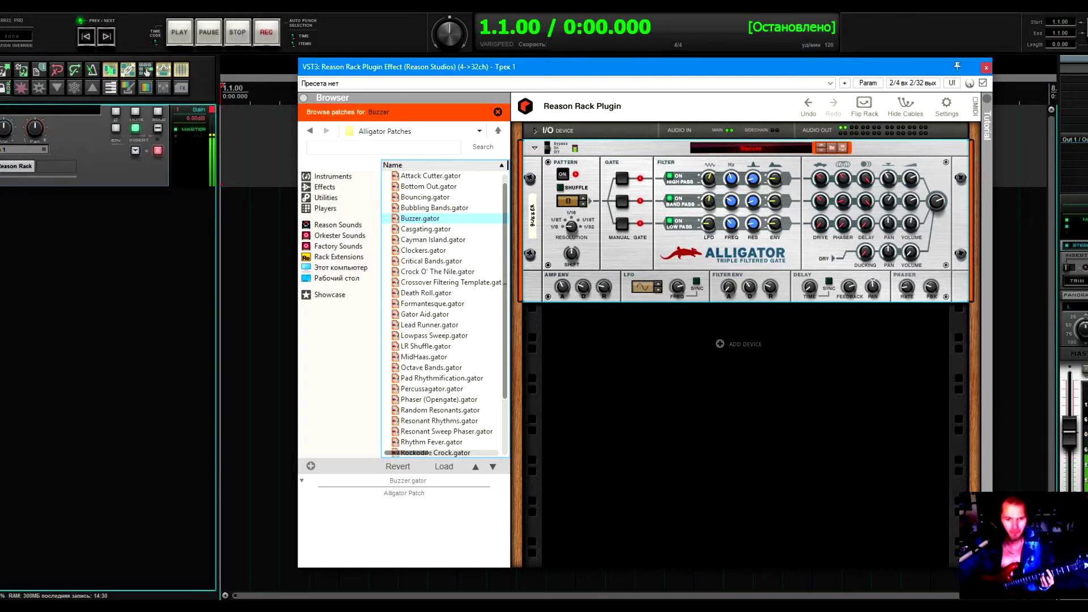
pyautogui.click(434, 207)
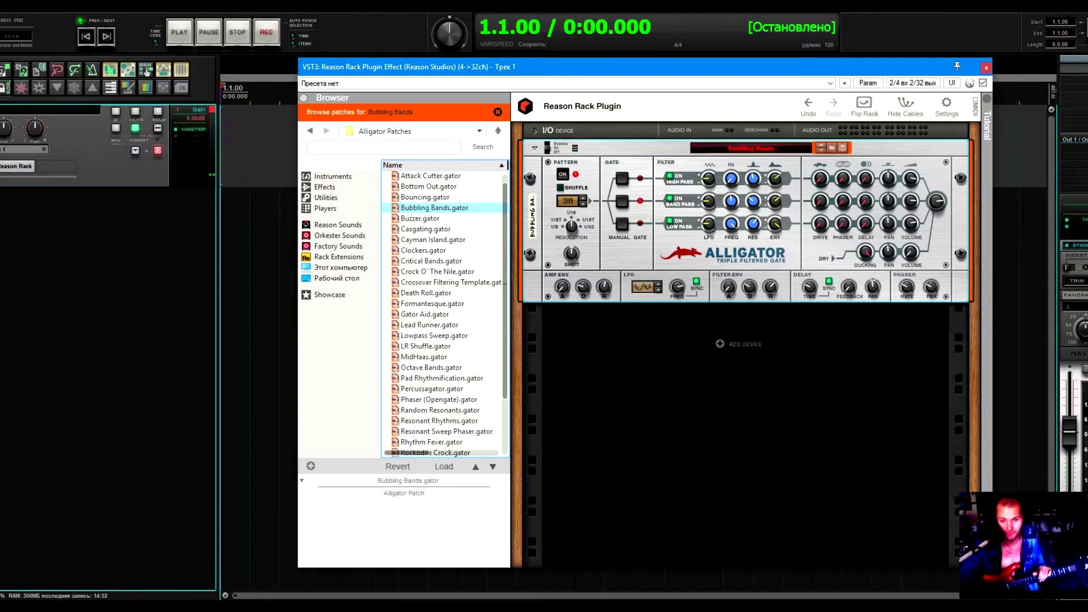
pyautogui.rightClick(675, 191)
pyautogui.click(702, 296)
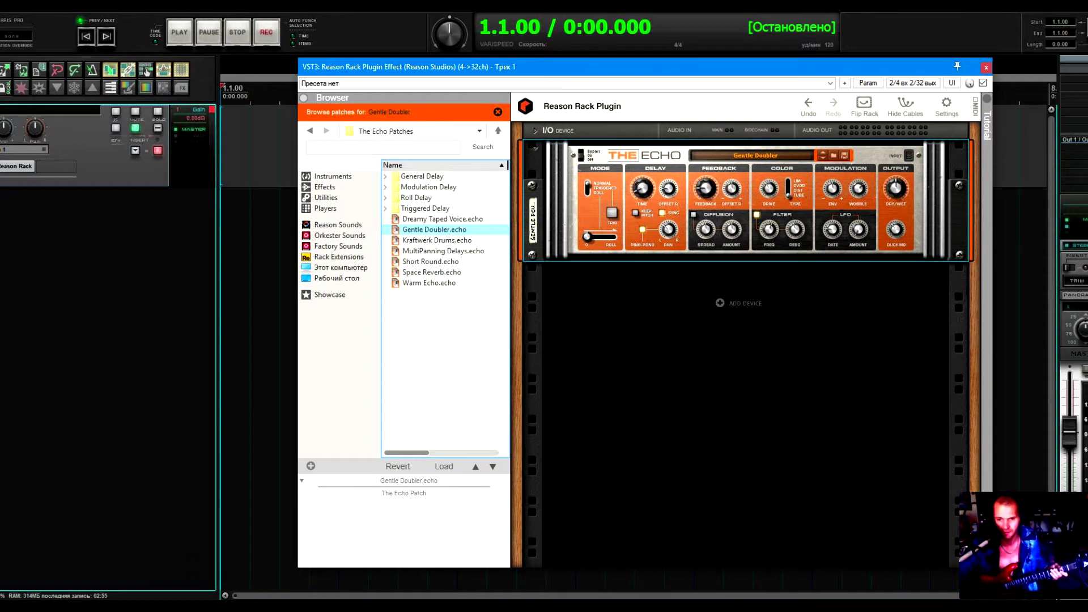
# Load the Space Reverb patch into The Echo, and cut the device from the rack.
pyautogui.click(740, 155)
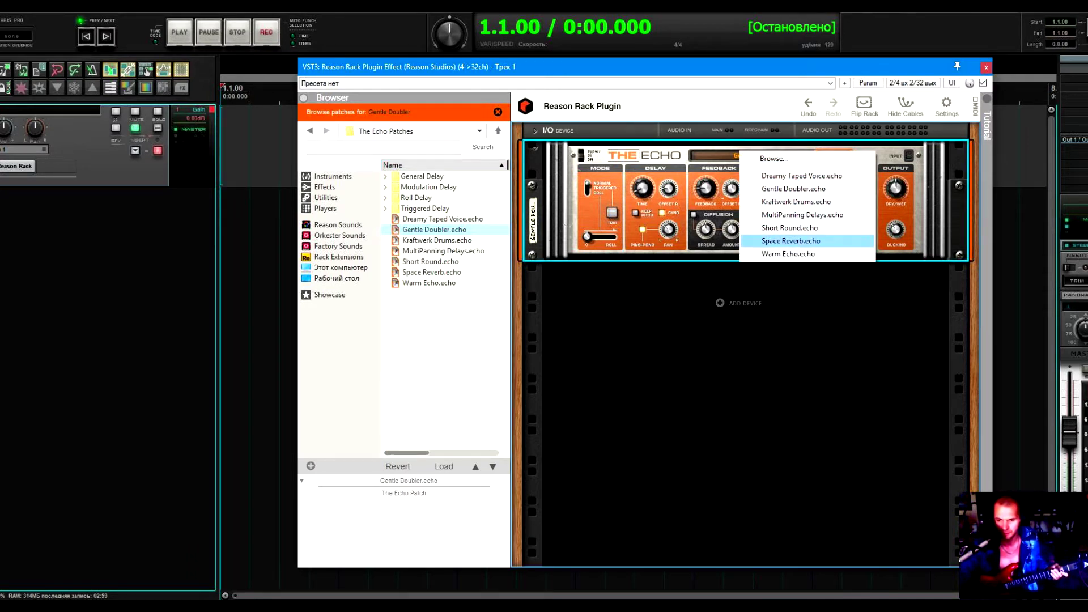
pyautogui.click(739, 240)
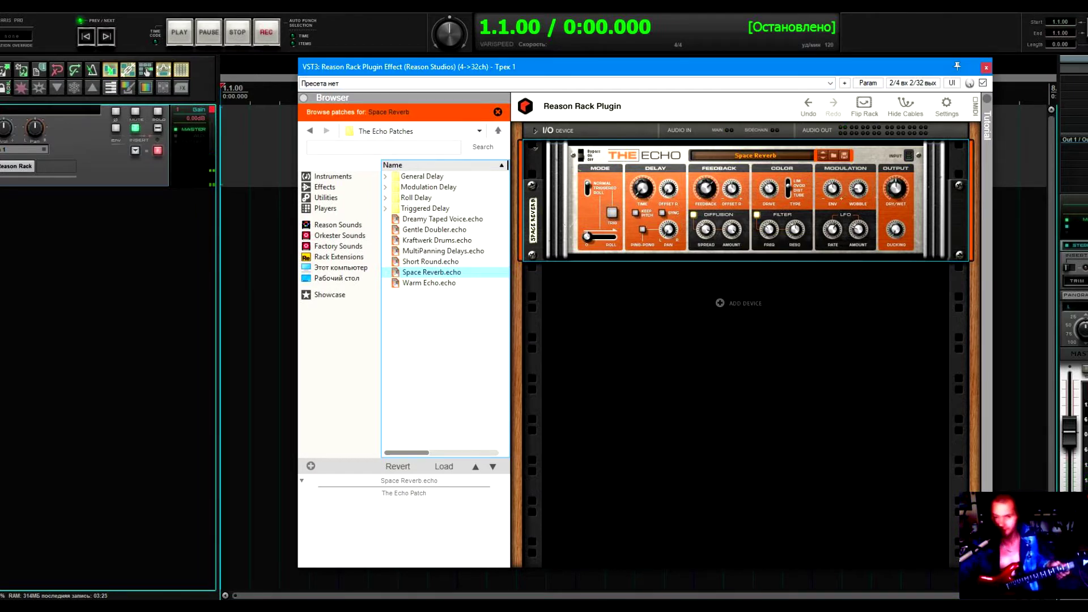
pyautogui.rightClick(637, 157)
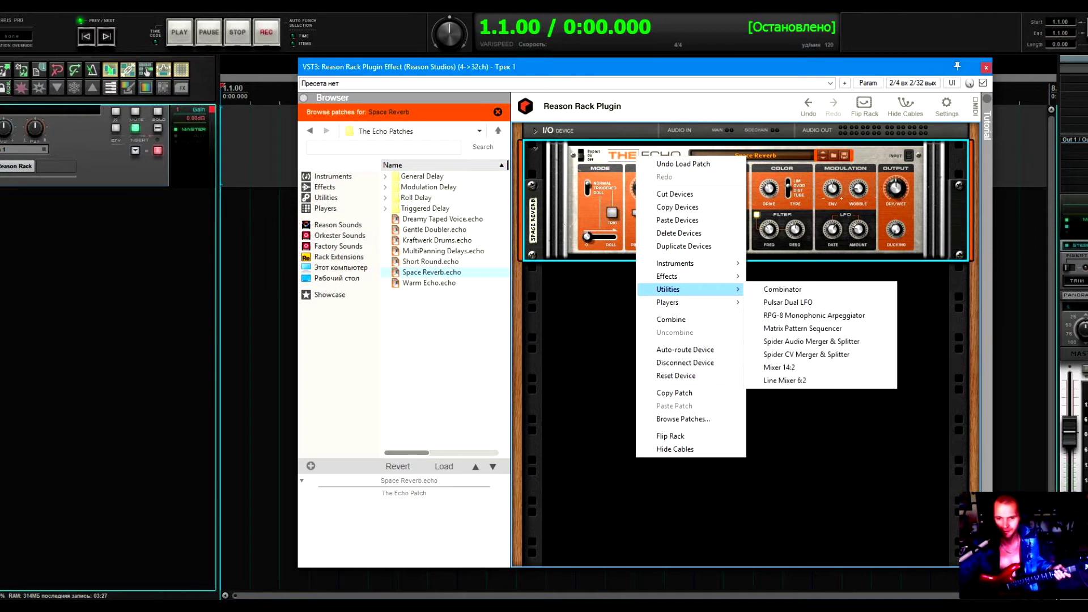
pyautogui.click(674, 194)
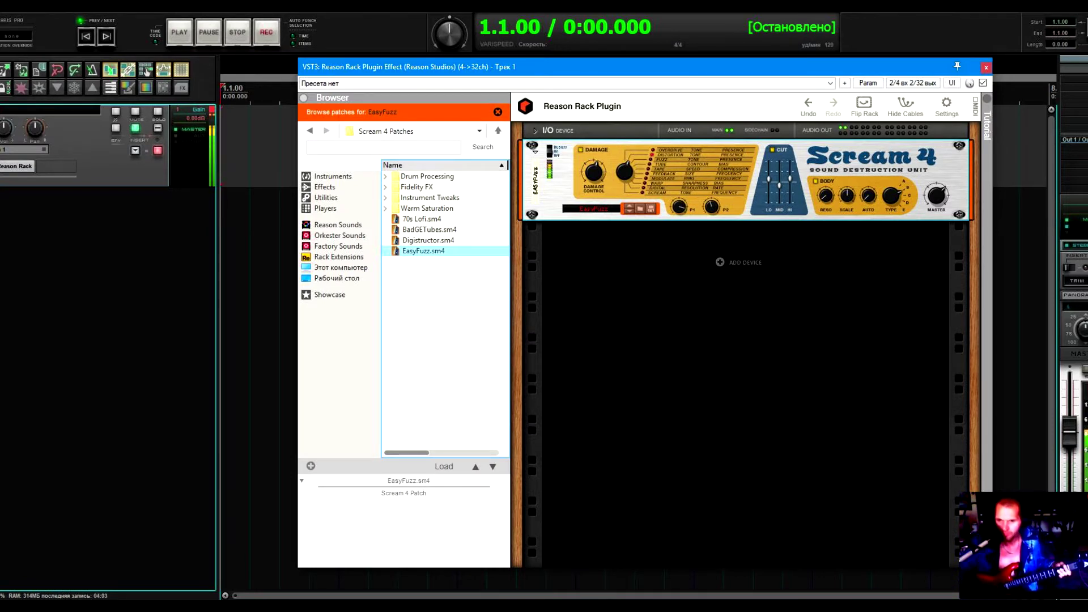
# Raise the Reso amount slightly in the Body section of the Scream 4 distortion.
pyautogui.click(826, 196)
pyautogui.moveTo(826, 197); pyautogui.dragTo(826, 192)
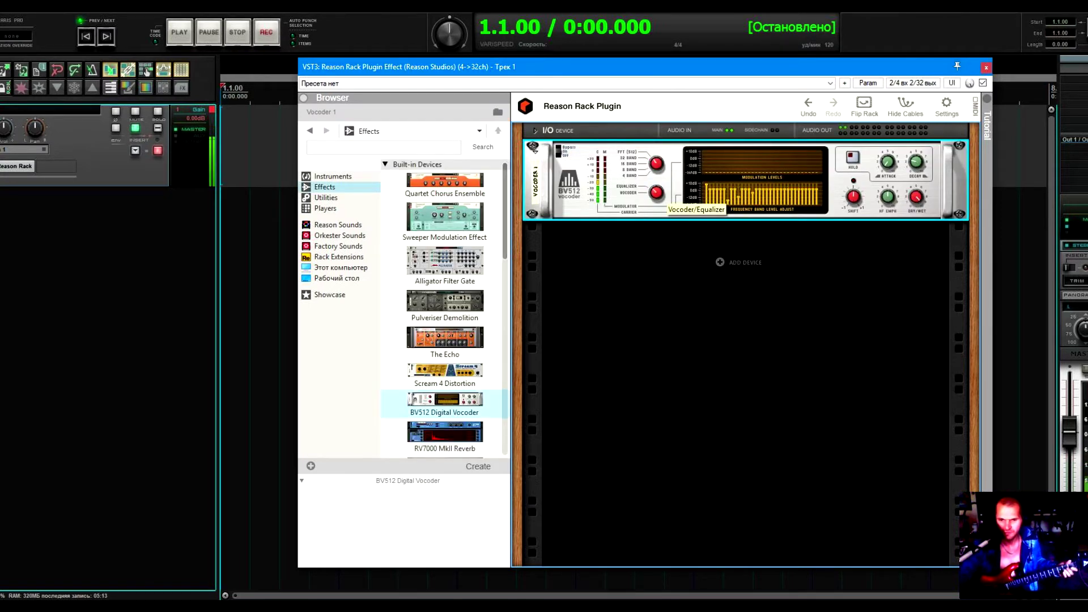
# Redraw the upper frequency band levels of the BV512 vocoder, and cut the device from the rack.
pyautogui.moveTo(812, 187); pyautogui.dragTo(794, 183)
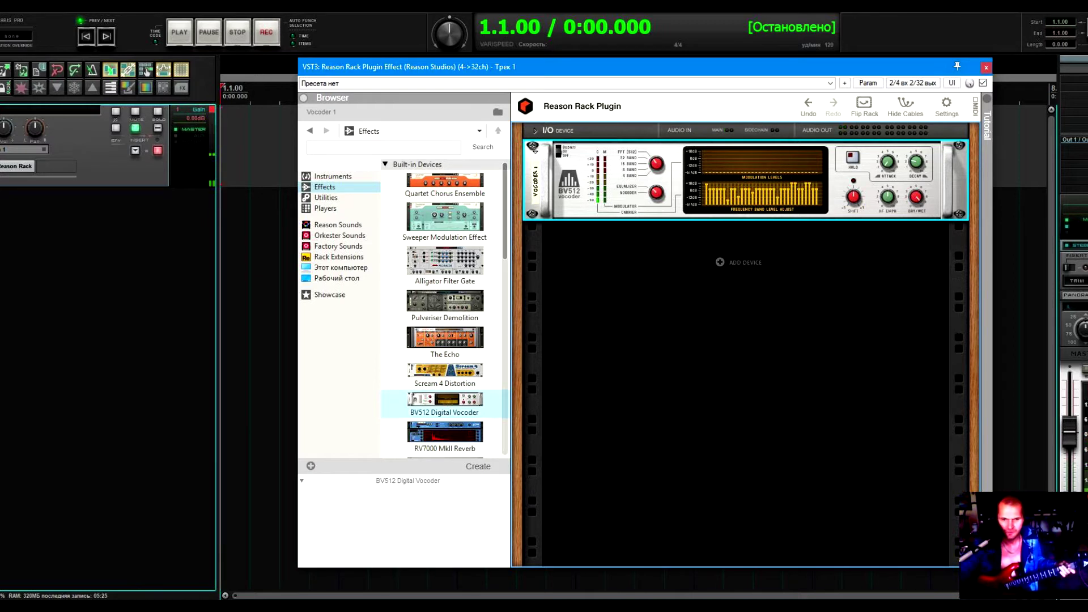
pyautogui.rightClick(578, 194)
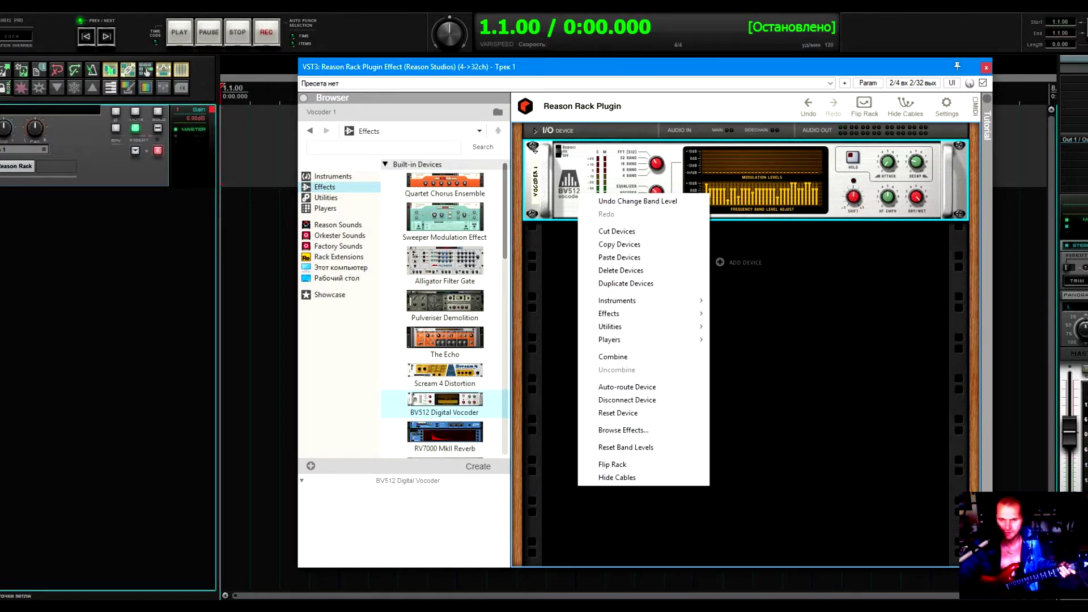
pyautogui.press('Escape')
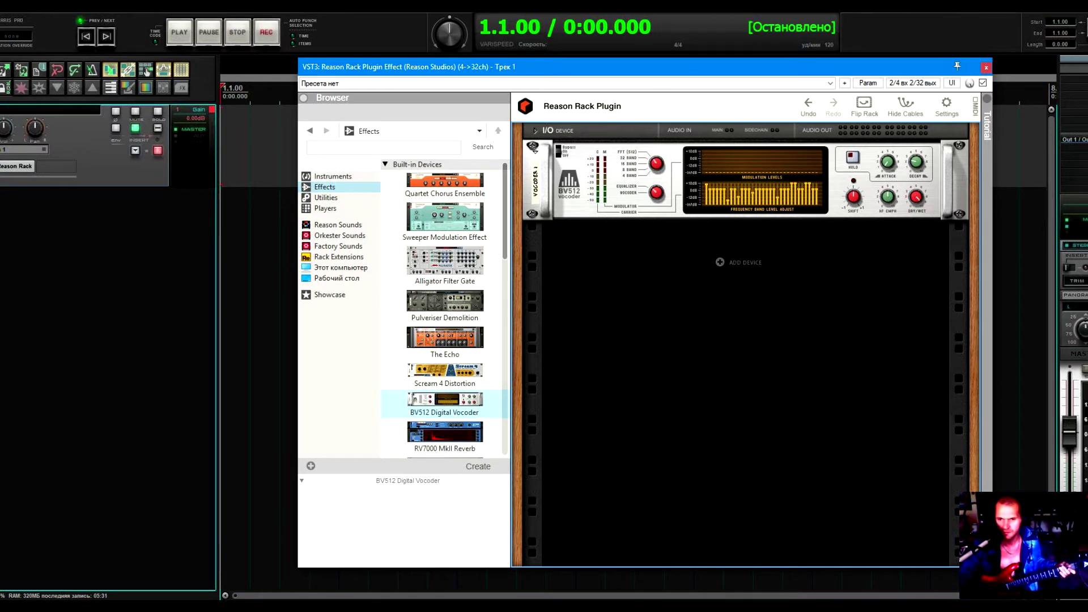
pyautogui.rightClick(617, 173)
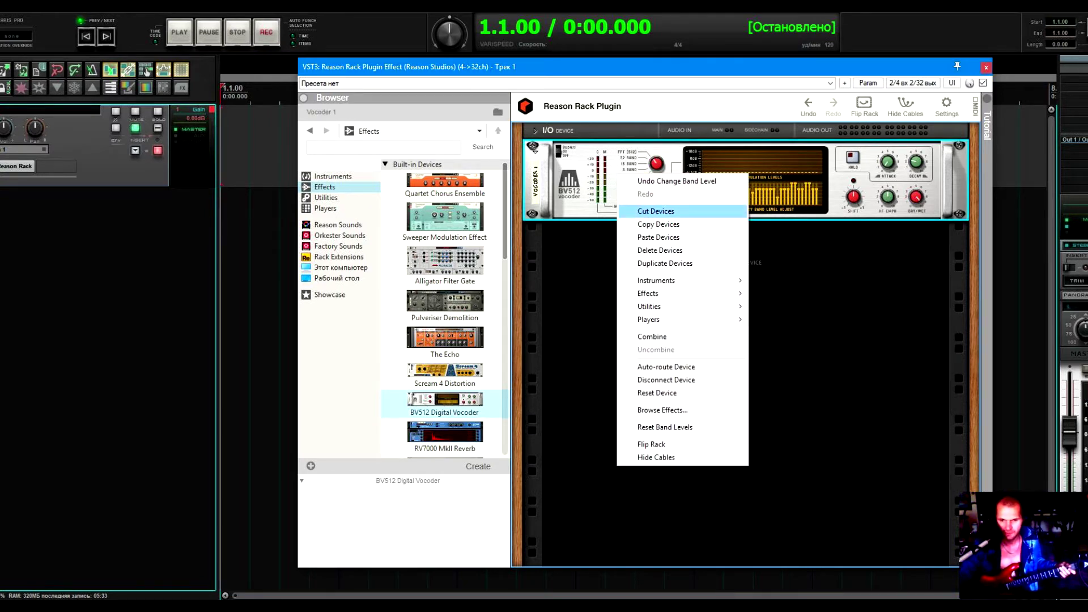
pyautogui.click(656, 210)
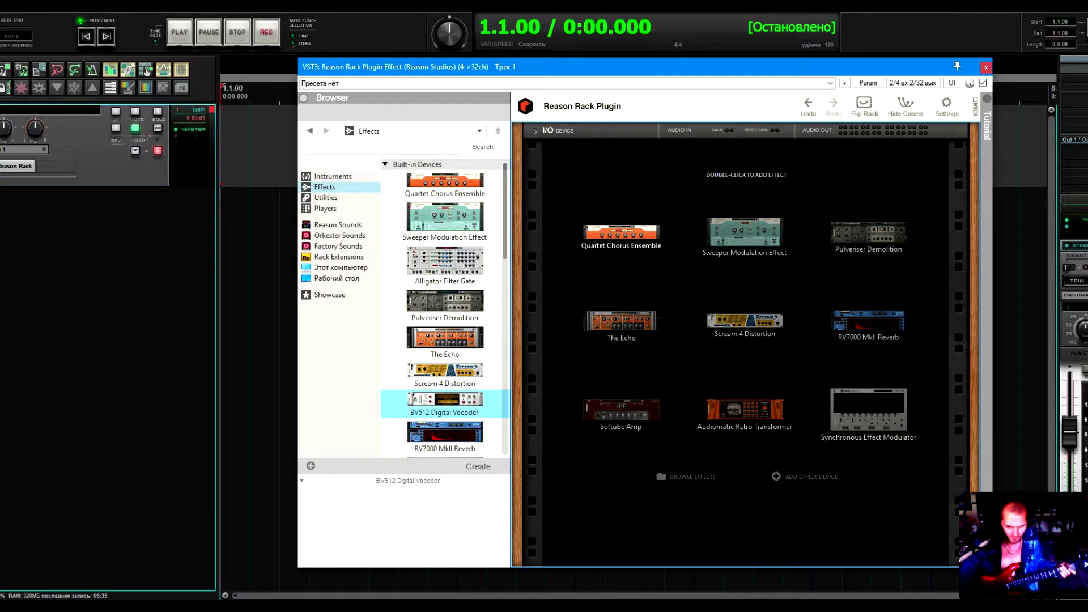
# Add the RV7000 MkII Reverb to the rack and raise its Dry/Wet balance.
pyautogui.scroll(-1, 445, 309)
pyautogui.doubleClick(444, 400)
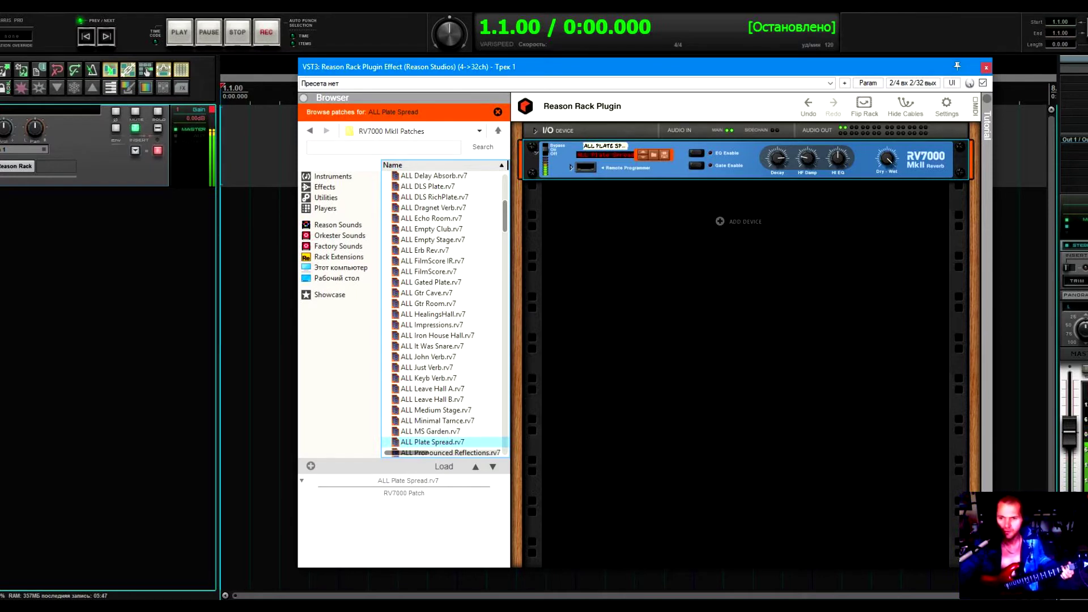
pyautogui.moveTo(887, 160)
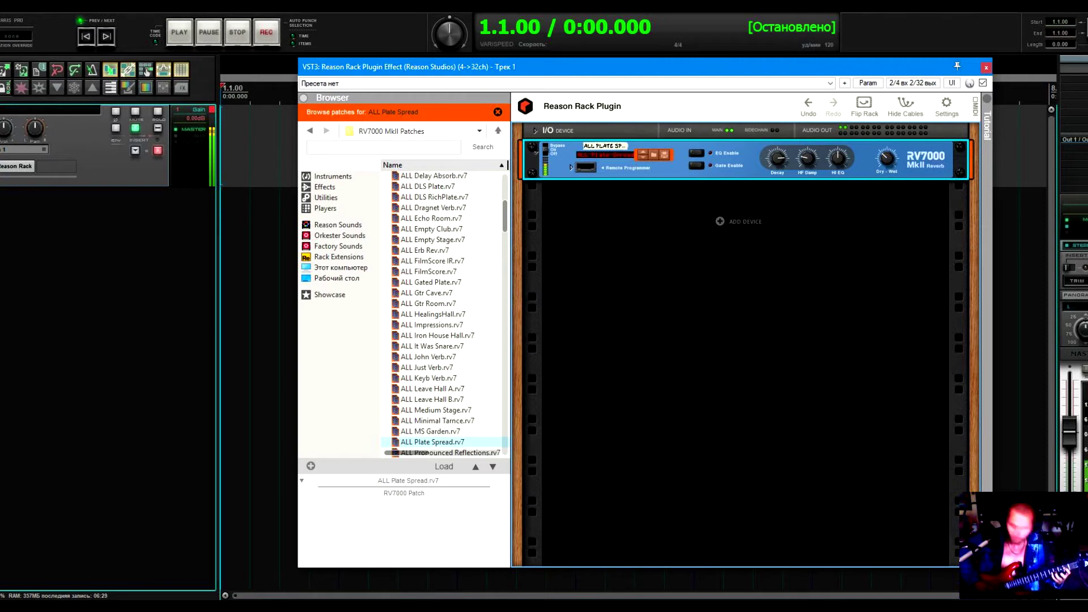
pyautogui.moveTo(886, 159); pyautogui.dragTo(887, 151)
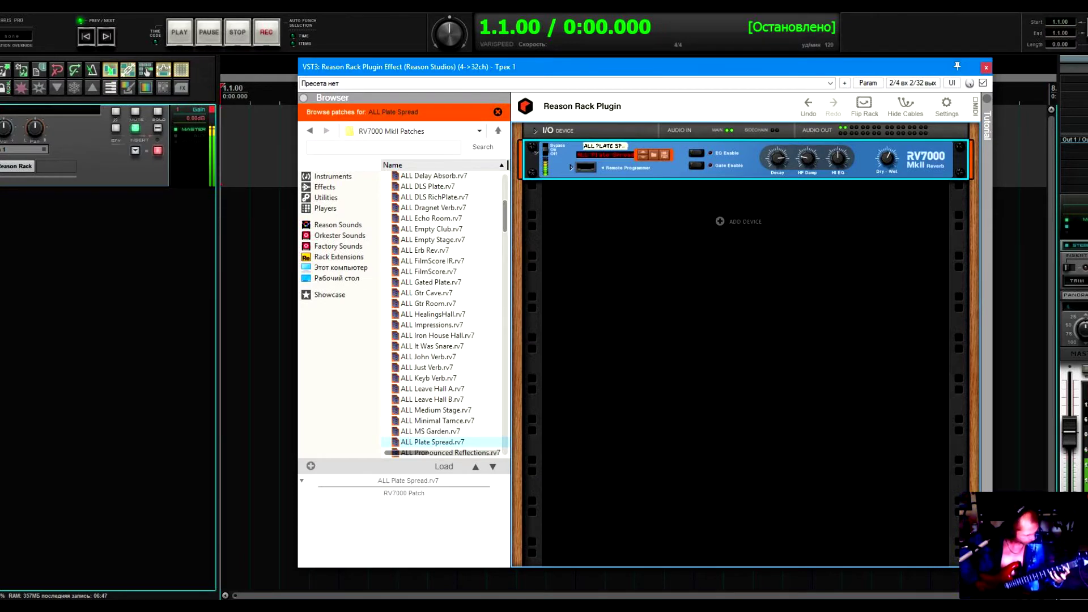
pyautogui.moveTo(887, 159)
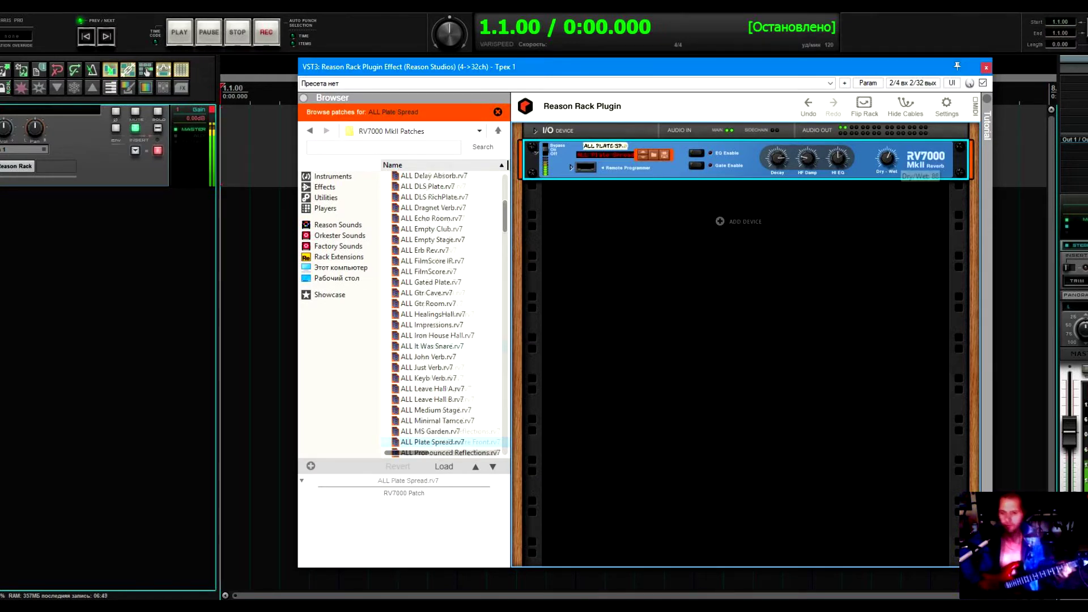
# Load the ALL Just Verb patch into the RV7000 reverb, and cut the device from the rack.
pyautogui.click(427, 345)
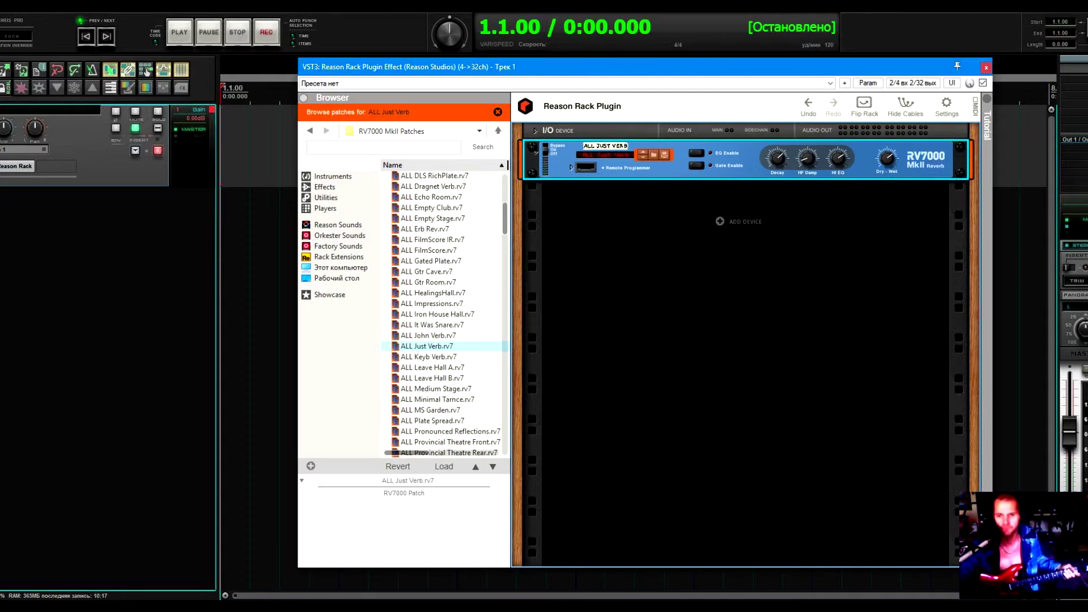
pyautogui.scroll(-10, 445, 315)
pyautogui.rightClick(737, 159)
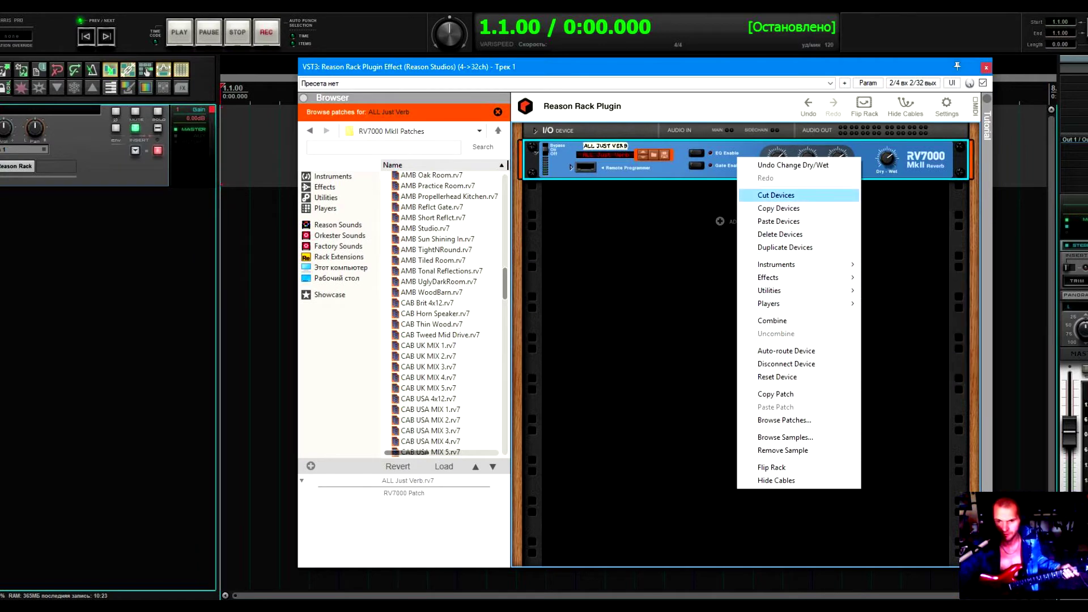
pyautogui.click(775, 195)
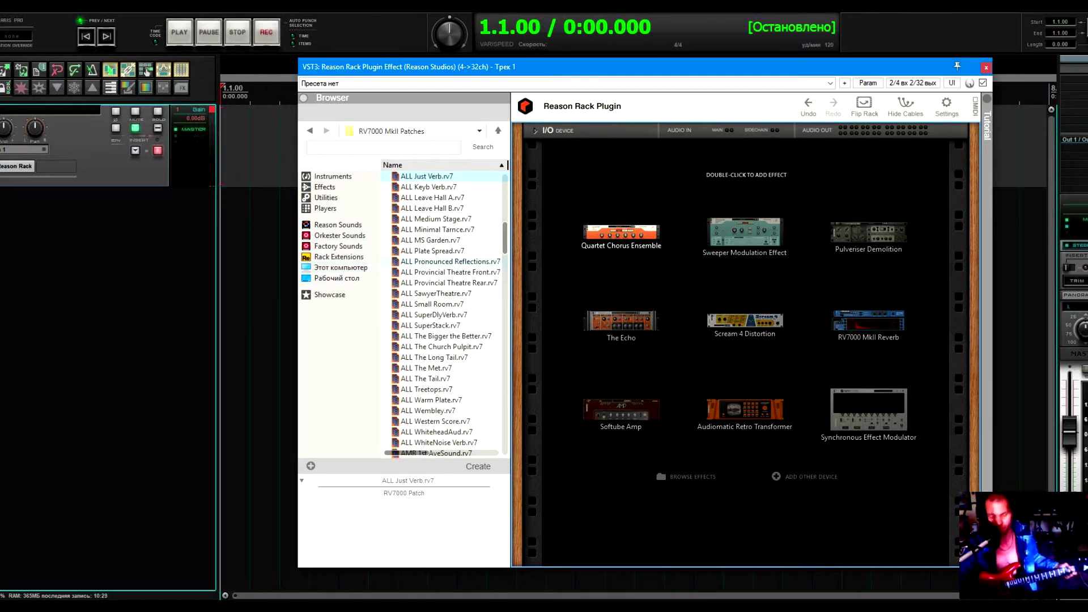
# Add the Neptune Pitch Adjuster to the empty rack from the built-in effects.
pyautogui.click(324, 187)
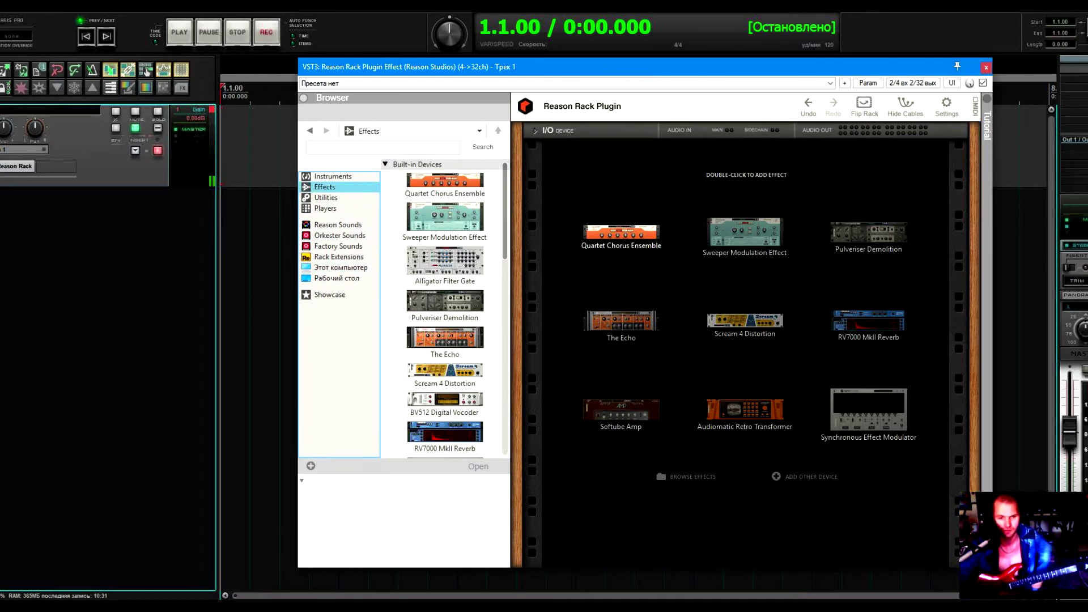
pyautogui.scroll(-2, 445, 408)
pyautogui.scroll(-1, 445, 309)
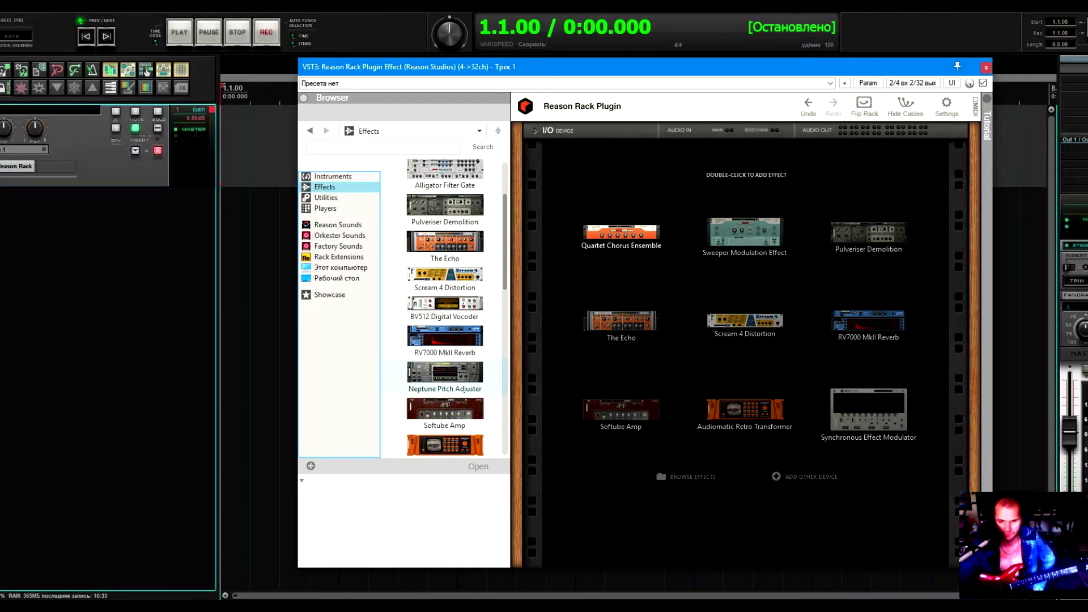
pyautogui.doubleClick(445, 374)
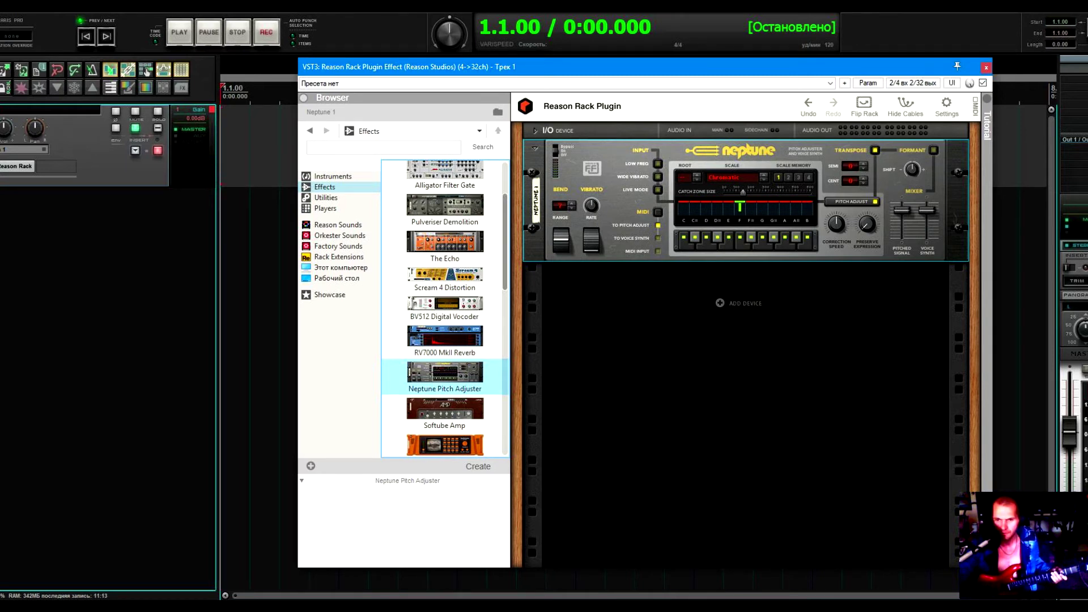
# Switch the Neptune's scale memory to slot 3.
pyautogui.click(595, 130)
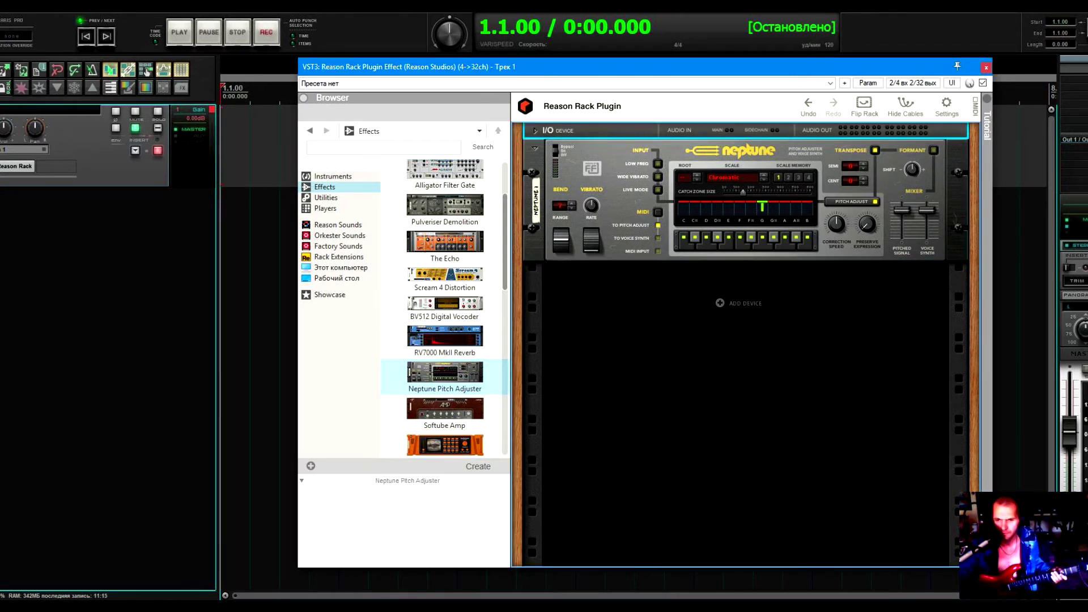
pyautogui.click(788, 178)
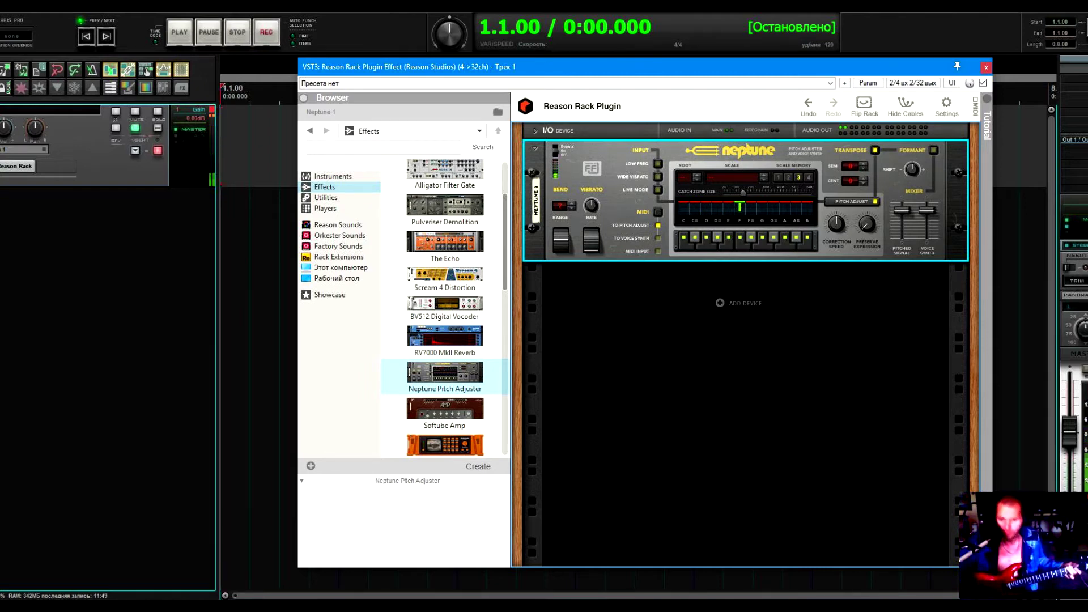
# Cut the Neptune device from the rack and add the Softube Amp from the built-in effects.
pyautogui.rightClick(574, 153)
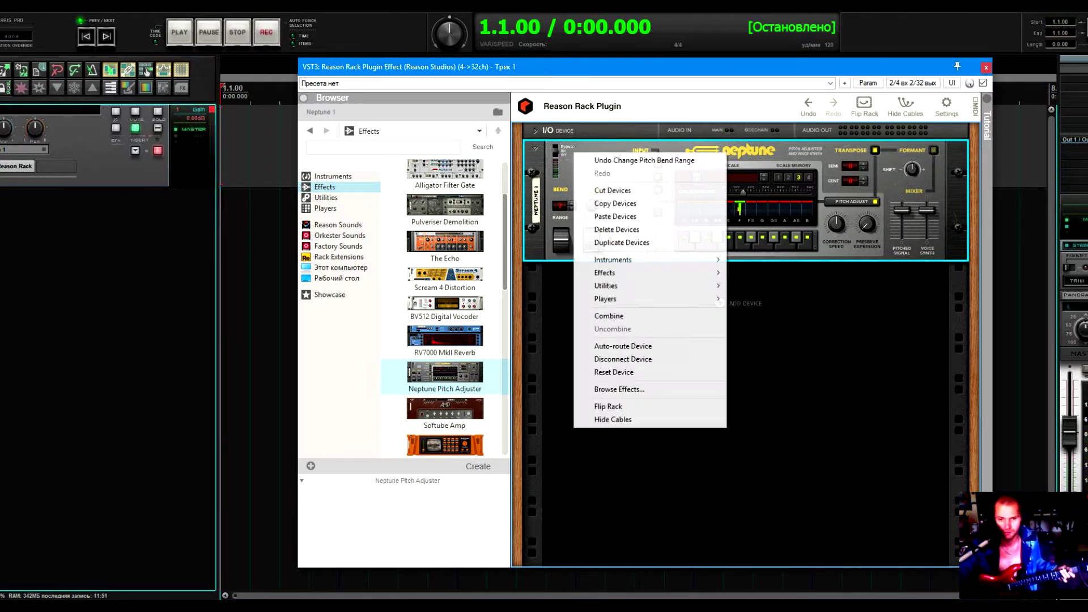
pyautogui.click(613, 191)
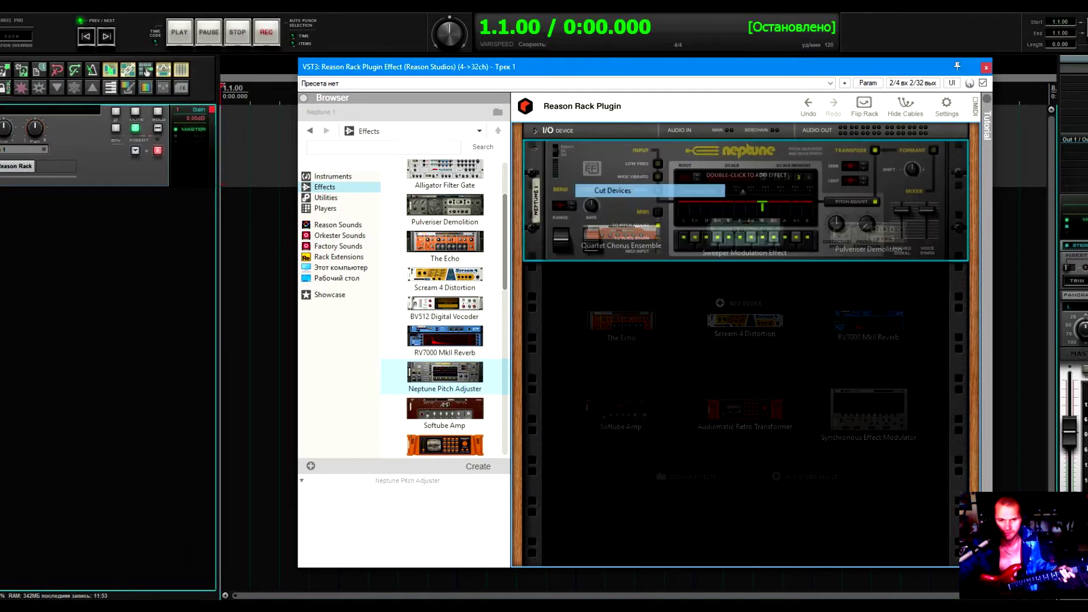
pyautogui.doubleClick(444, 408)
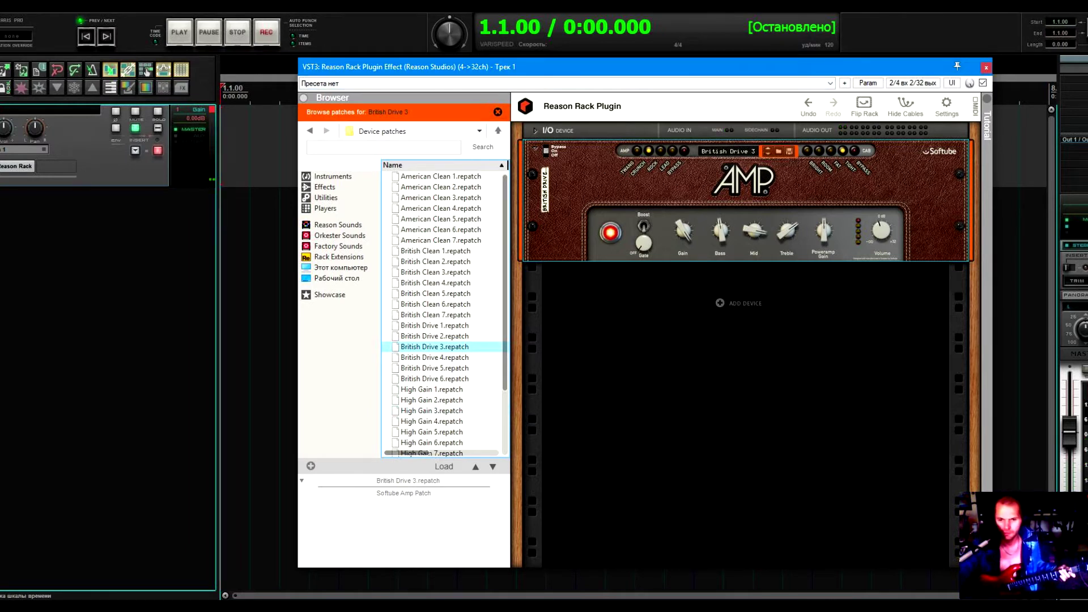
# Raise the Gain of the Softube Amp on the British Drive 3 patch, and cut the amp from the rack.
pyautogui.click(674, 156)
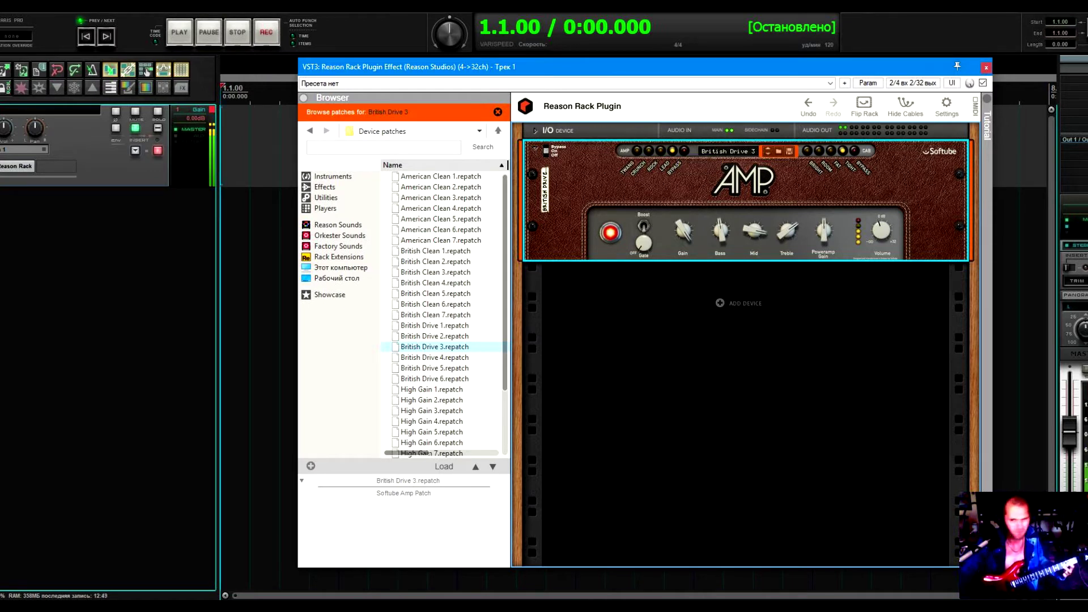
pyautogui.moveTo(683, 229); pyautogui.dragTo(683, 217)
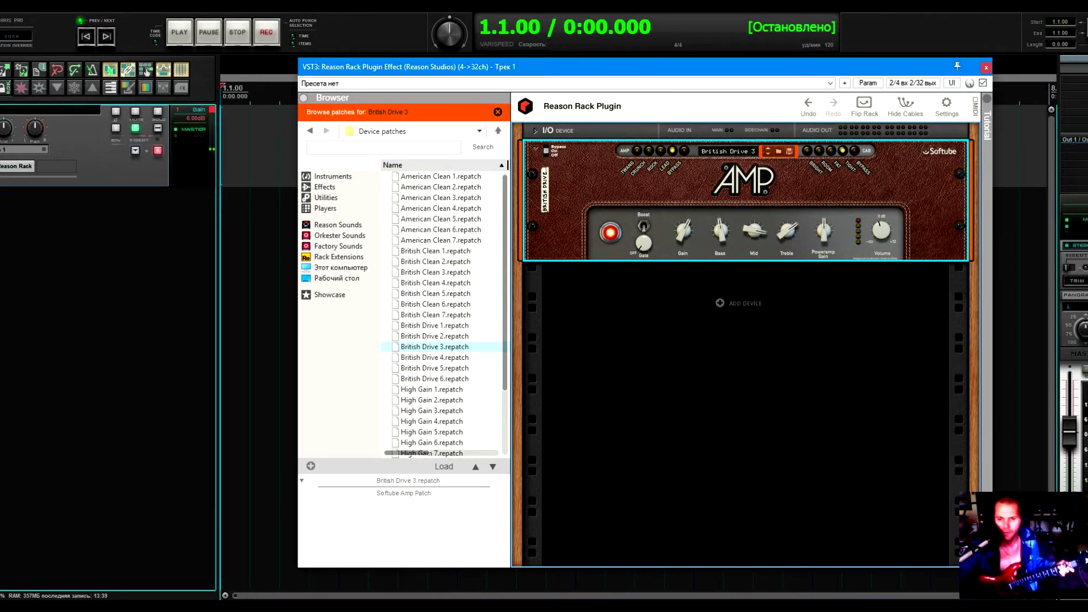
pyautogui.rightClick(605, 186)
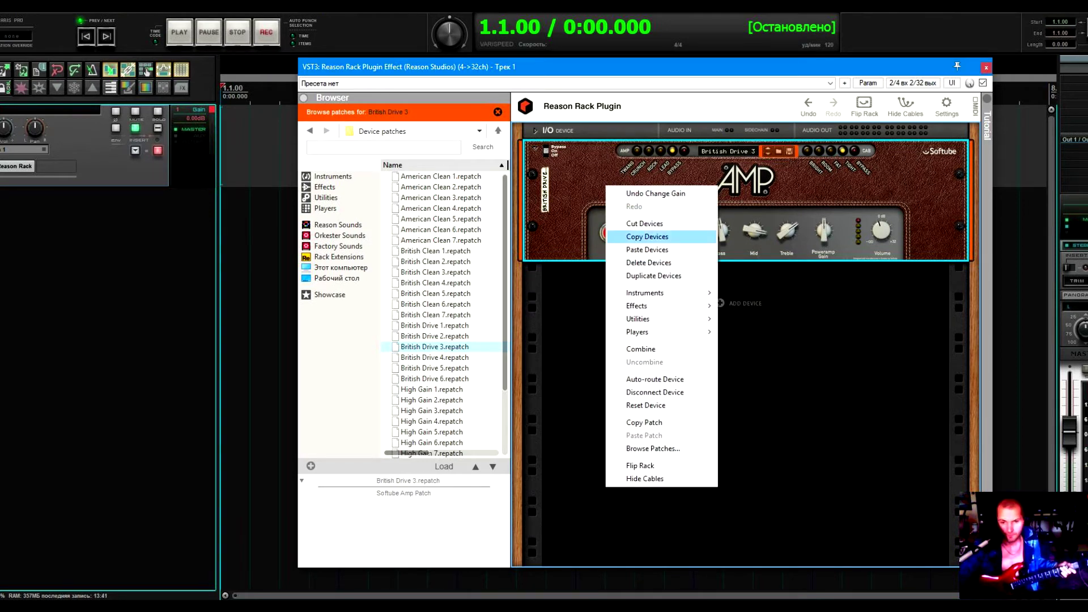
pyautogui.click(629, 221)
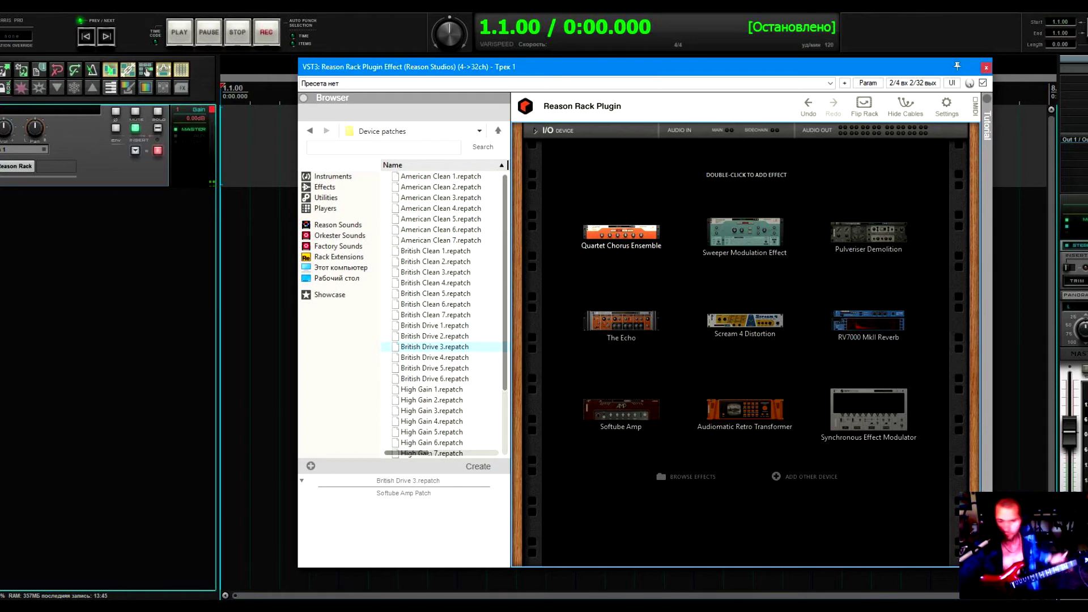
# Browse the built-in effects and add the Audiomatic Retro Transformer to the empty rack.
pyautogui.click(675, 476)
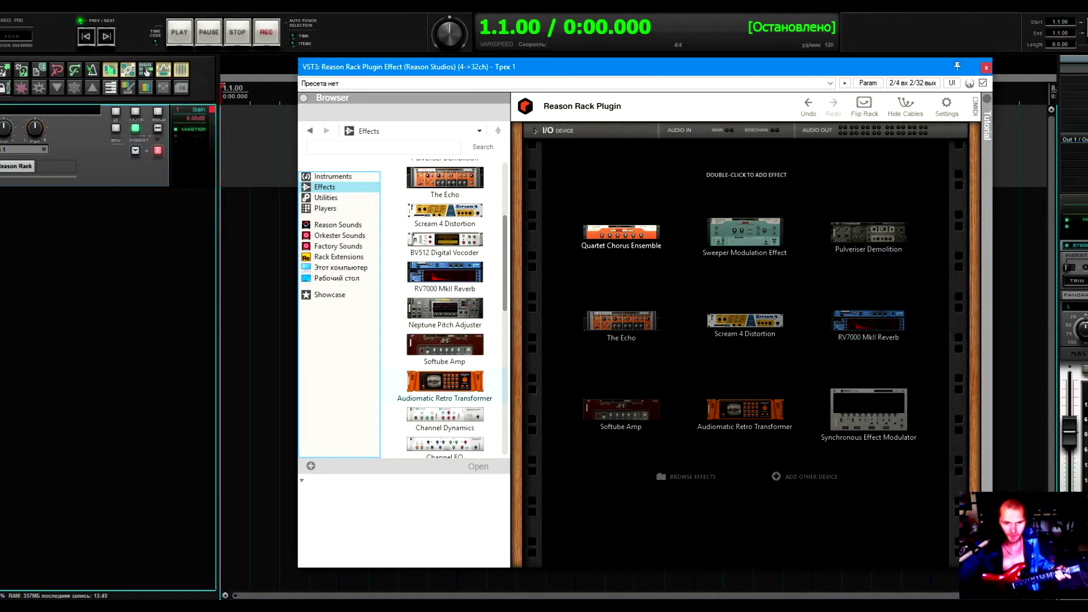
pyautogui.doubleClick(744, 408)
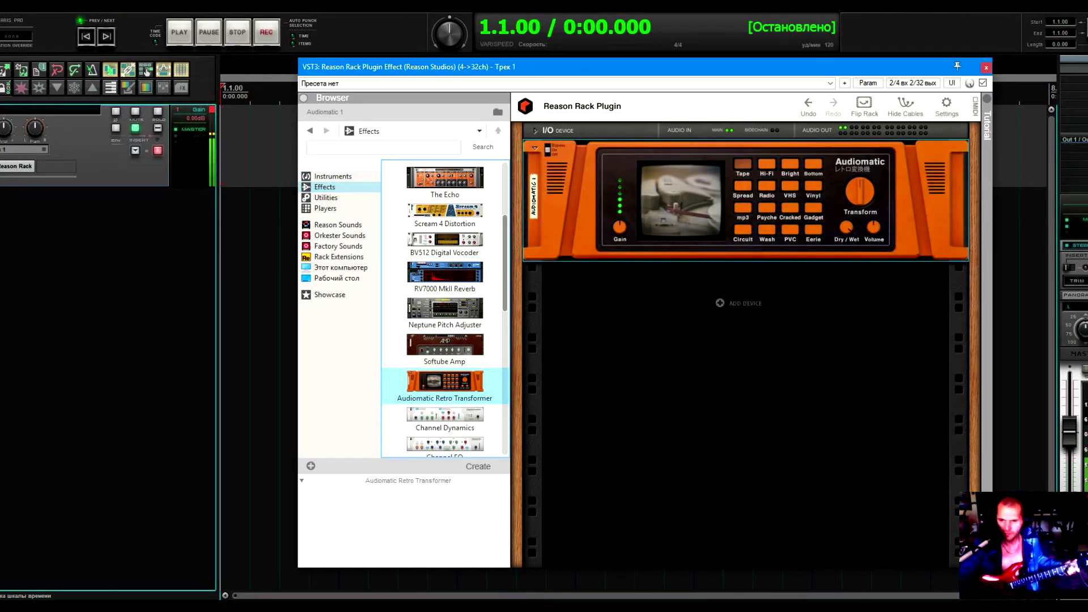
pyautogui.click(873, 230)
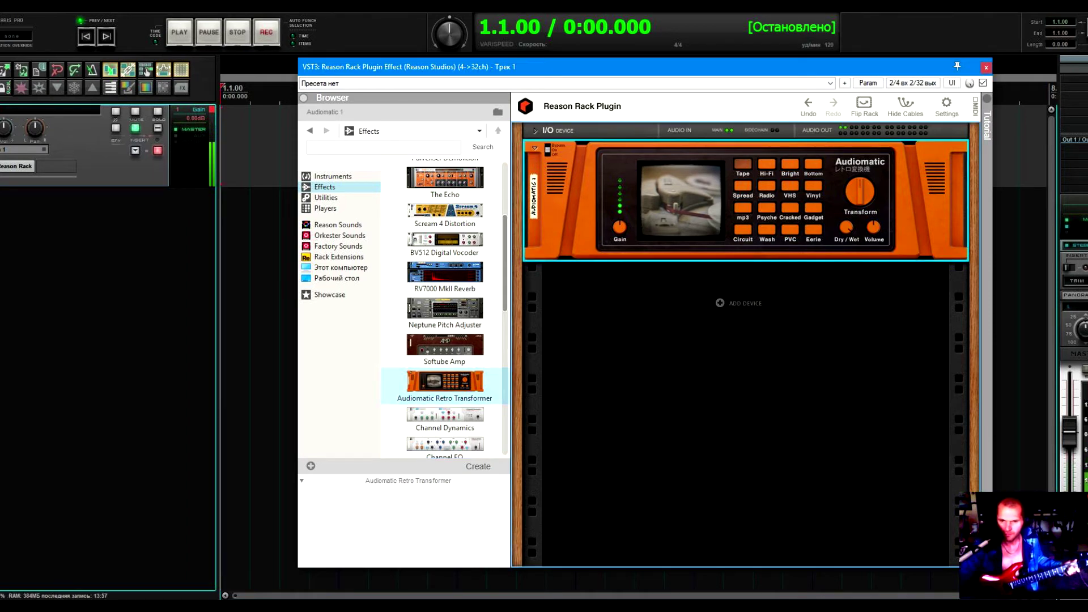
# Audition the Audiomatic's Radio, Psyche, Wash, PVC and Eerie presets one after another.
pyautogui.click(767, 185)
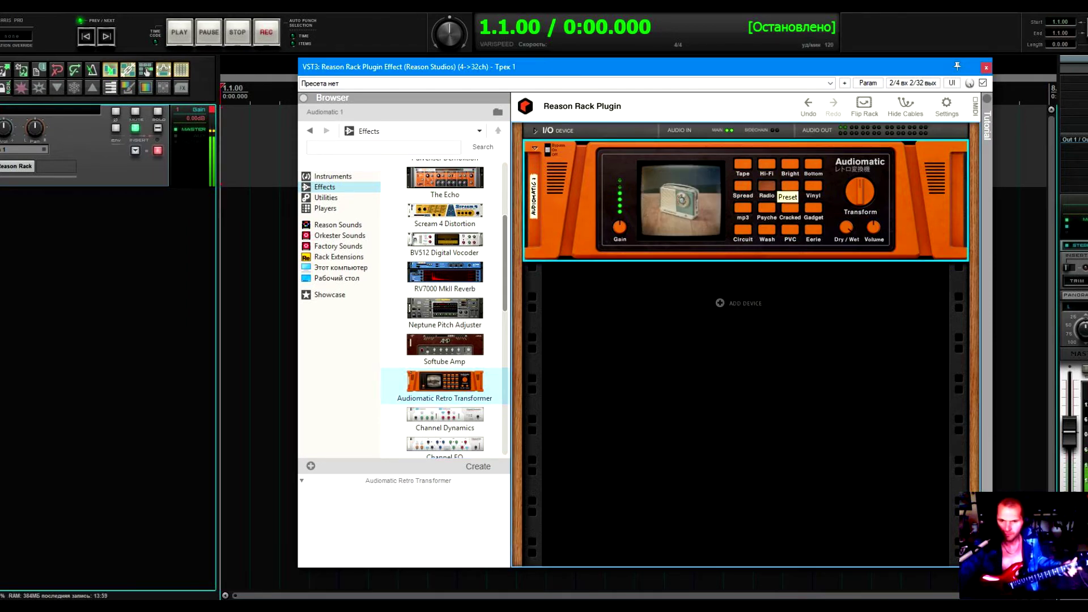
pyautogui.click(766, 208)
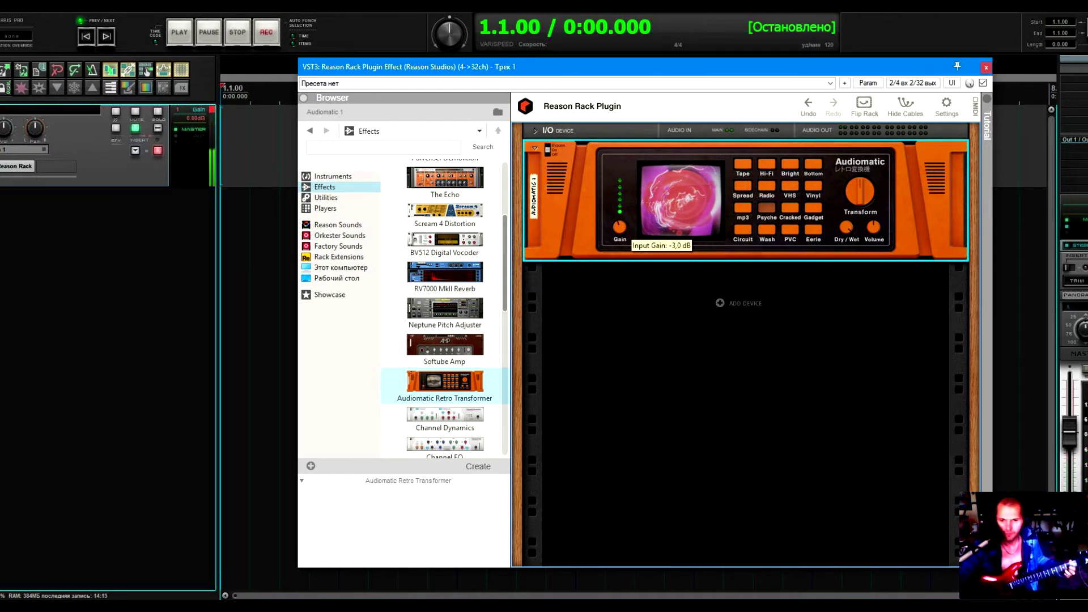
pyautogui.click(767, 229)
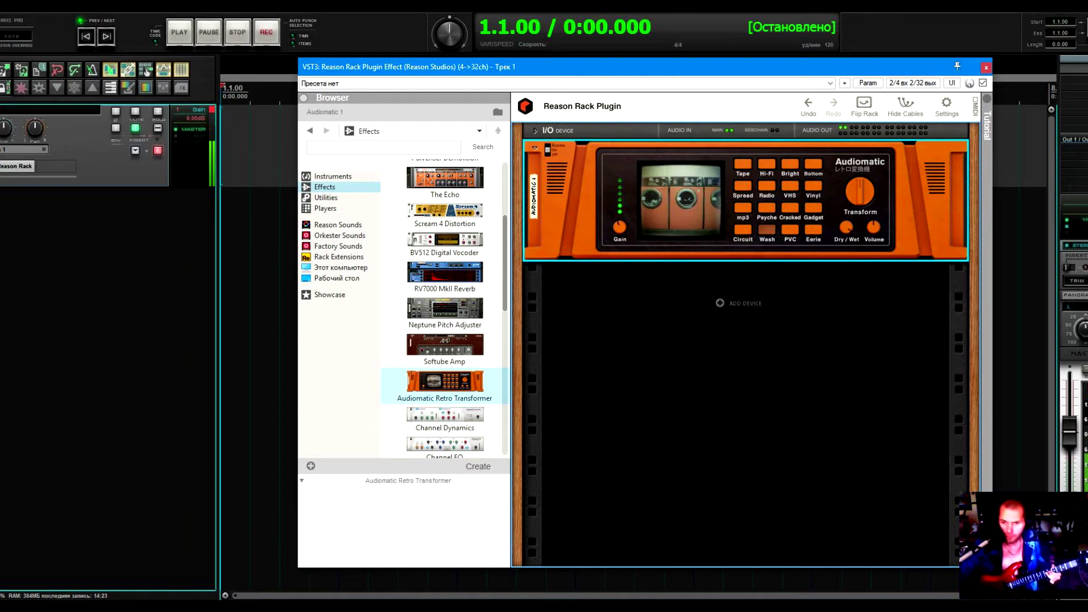
pyautogui.click(789, 229)
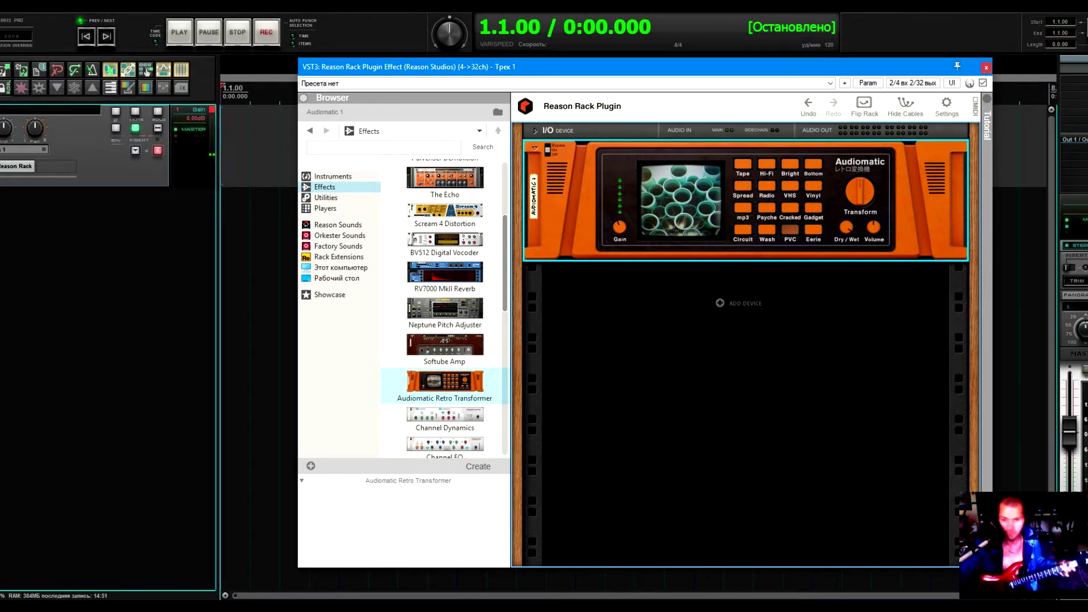
pyautogui.click(813, 229)
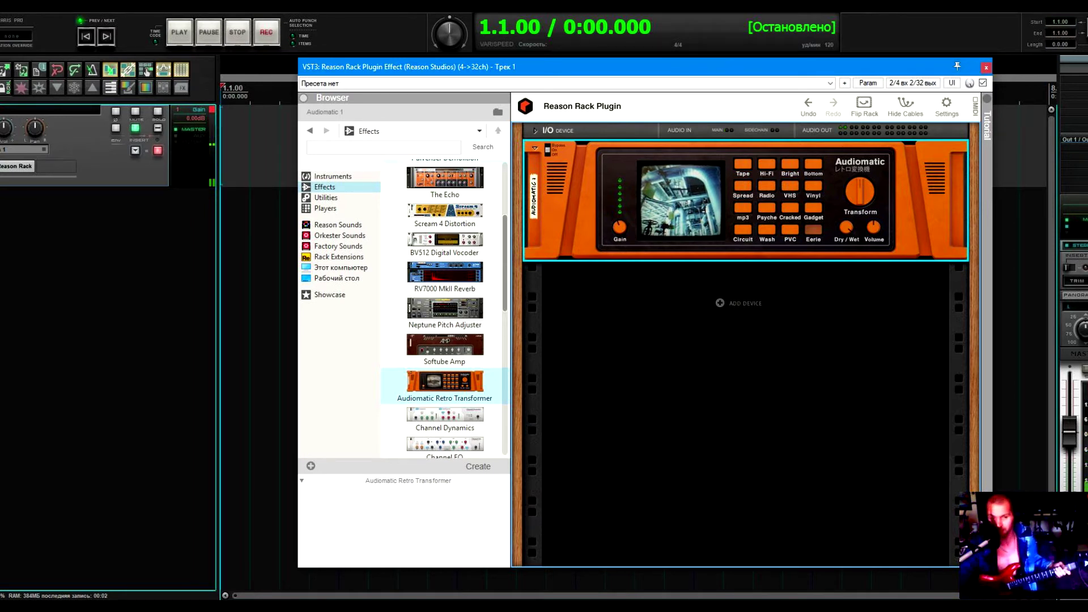
pyautogui.rightClick(554, 203)
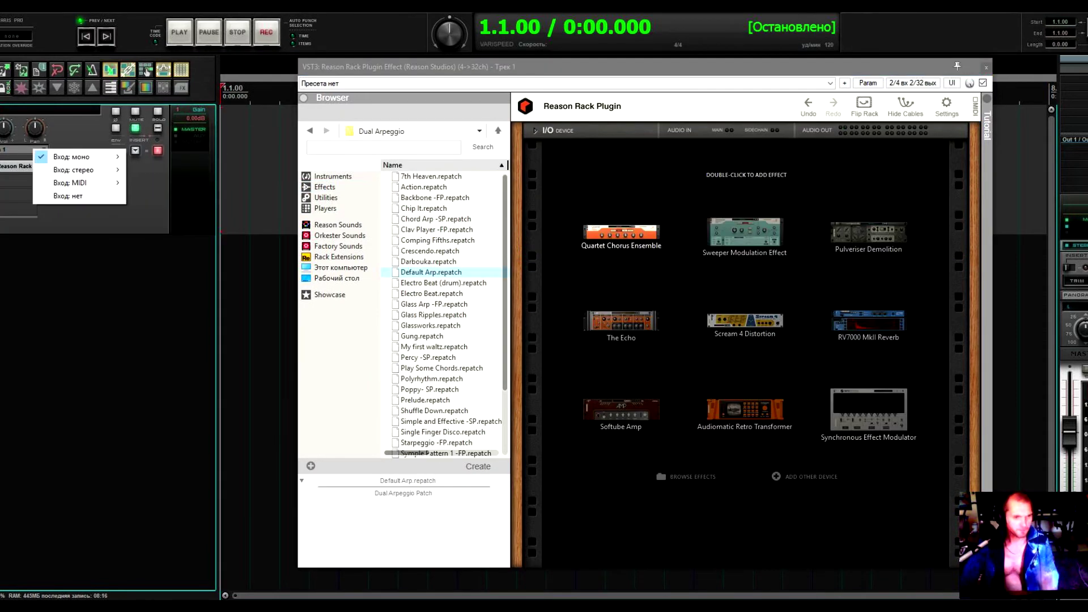
# Set the track's input to the LPK25 MIDI keyboard on all channels.
pyautogui.press('Down')
pyautogui.press('Down')
pyautogui.press('Down')
pyautogui.press('Right')
pyautogui.press('Right')
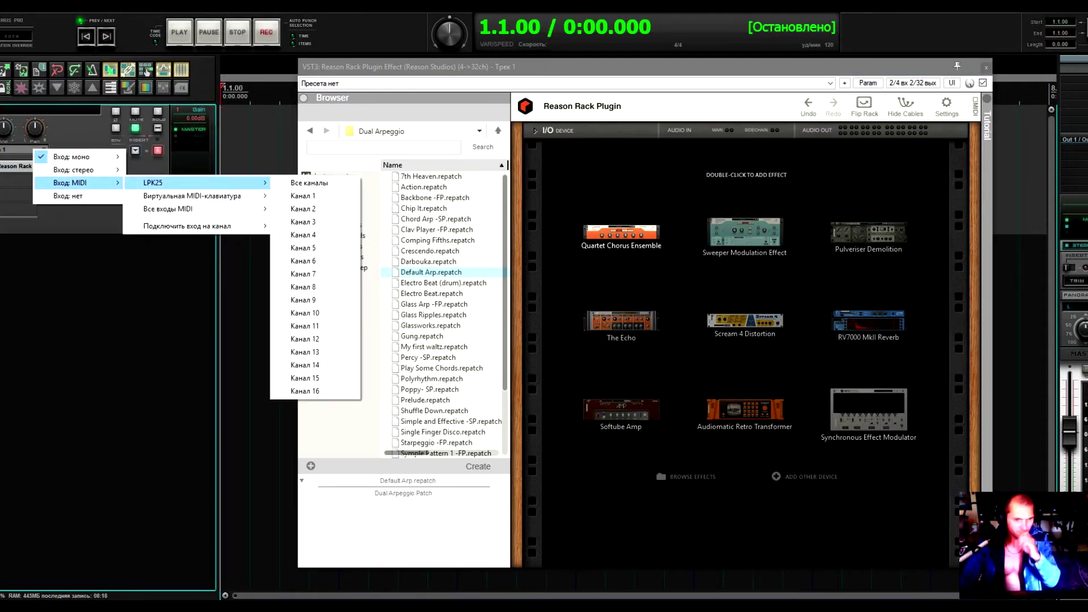
pyautogui.press('Return')
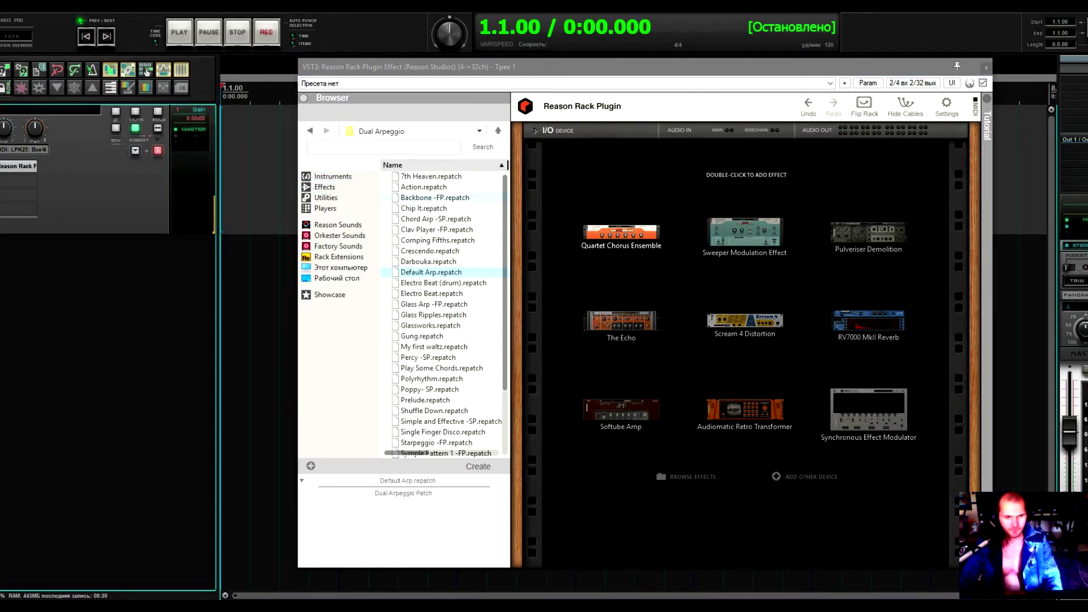
pyautogui.click(325, 187)
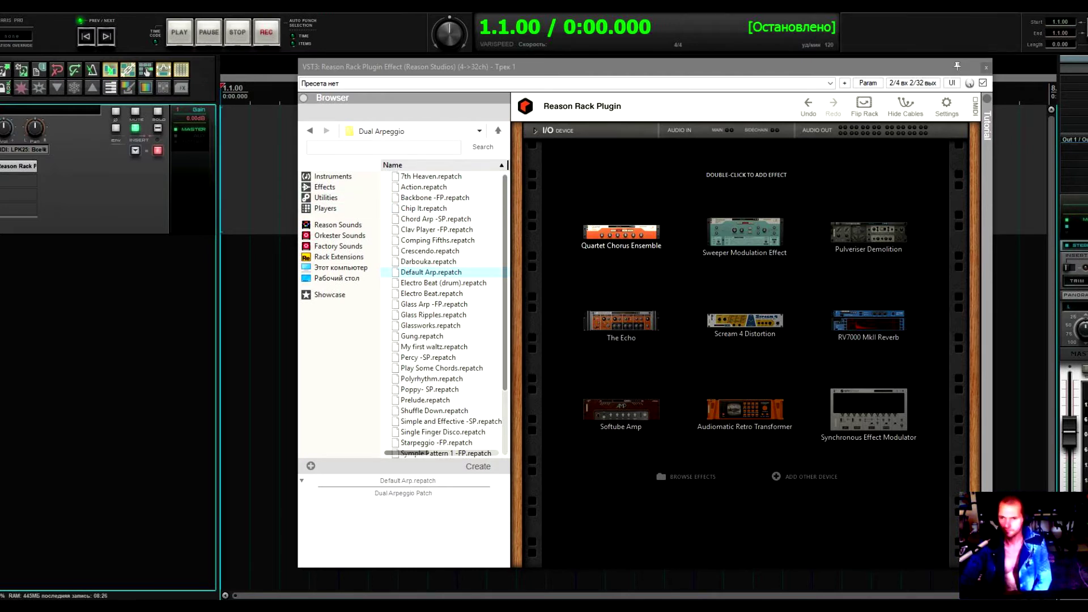
# Close the plugin window and remove the Reason Rack Plugin Effect from the track.
pyautogui.click(986, 67)
pyautogui.rightClick(26, 166)
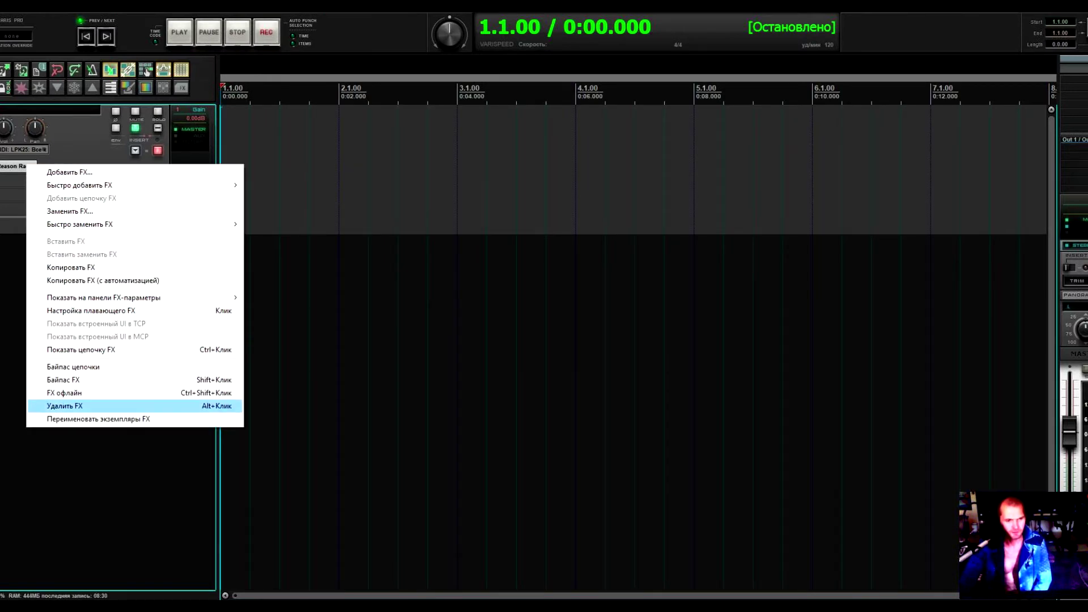
pyautogui.click(65, 405)
# Add the instrument version, VST3i: Reason Rack Plugin (4->32ch), to the track and move its window clear of the track controls.
pyautogui.rightClick(11, 169)
pyautogui.moveTo(113, 188)
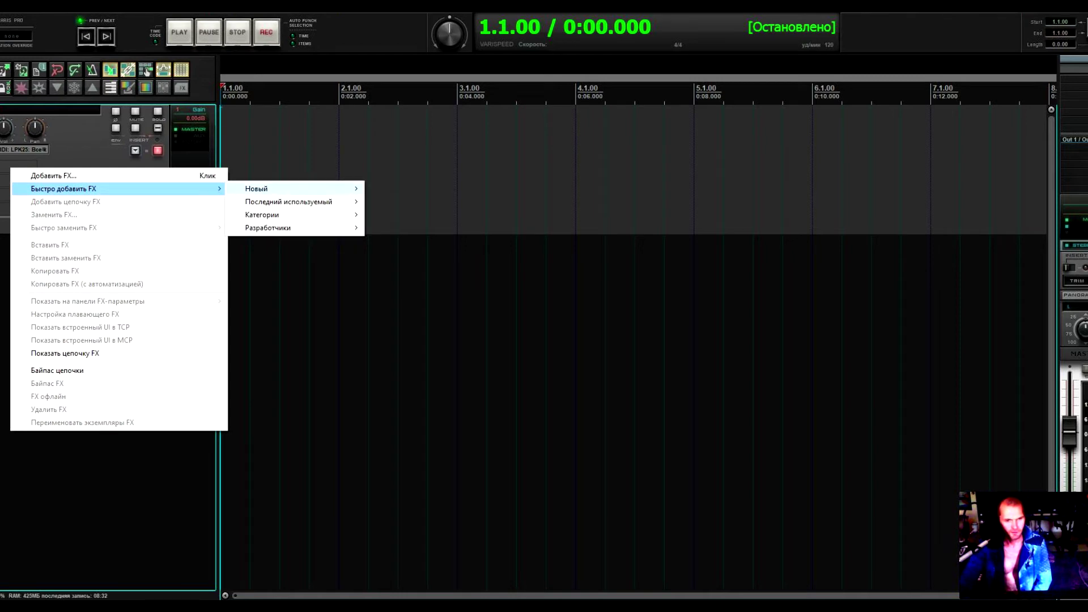
pyautogui.moveTo(268, 228)
pyautogui.moveTo(406, 279)
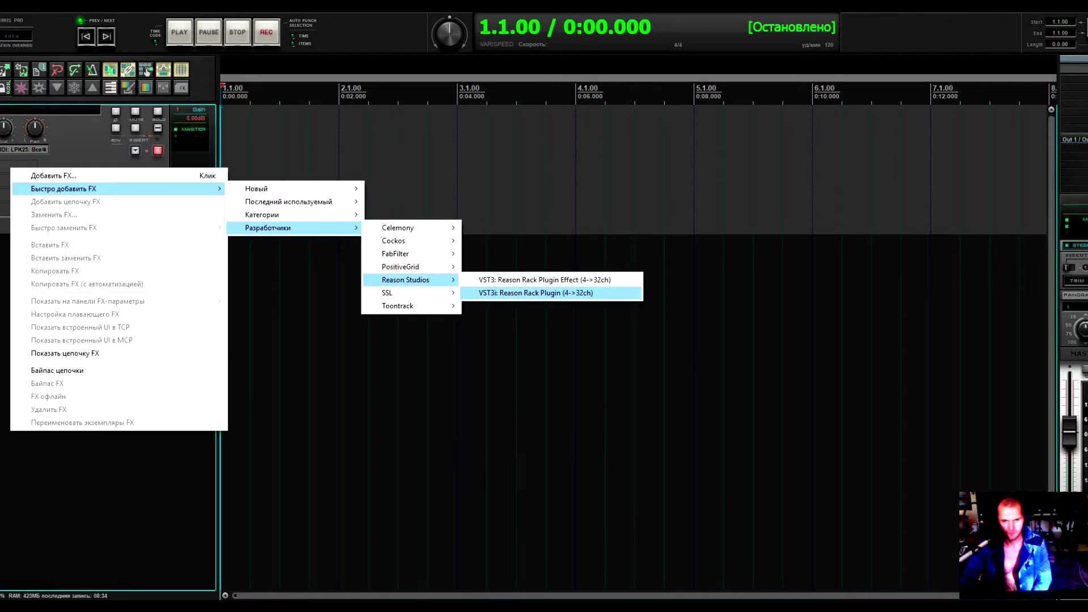
pyautogui.click(536, 292)
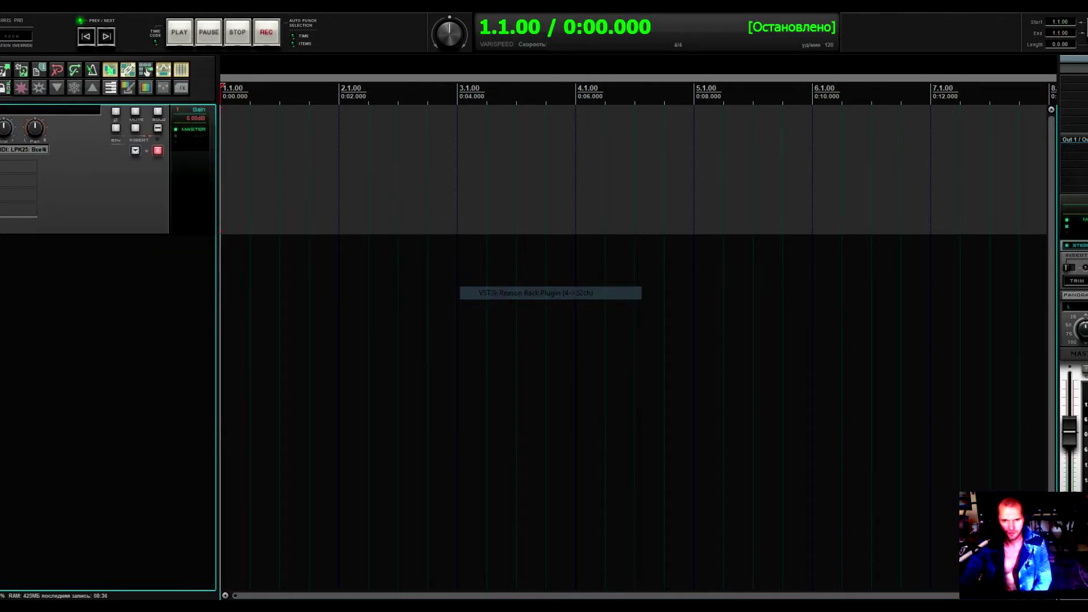
pyautogui.moveTo(239, 26); pyautogui.dragTo(772, 78)
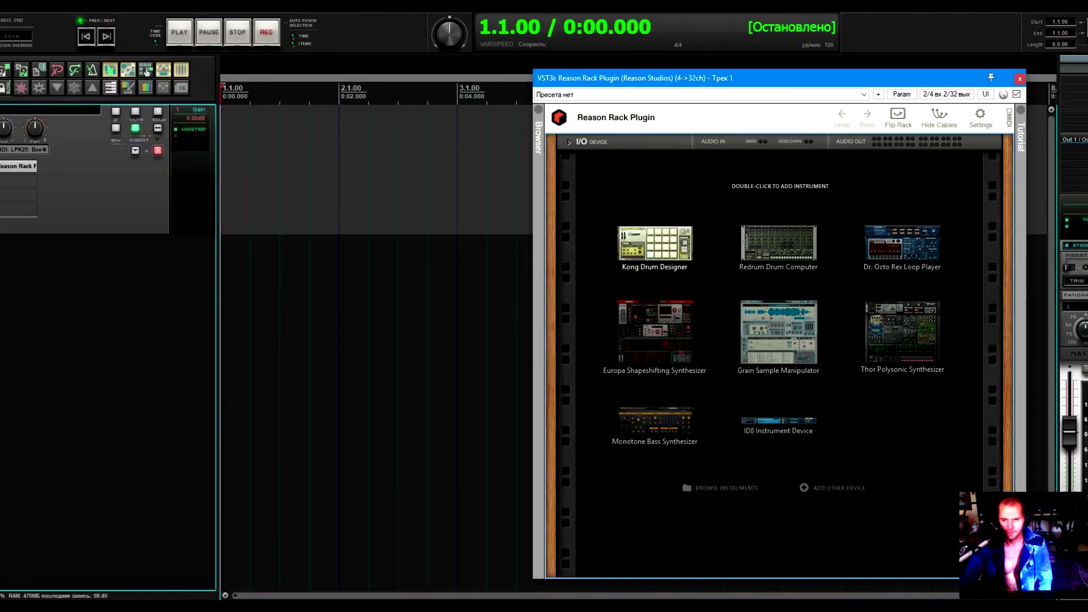
# Add the Kong Drum Designer to the rack and audition its Pop Kit 1 and Kong Kit patches.
pyautogui.doubleClick(654, 242)
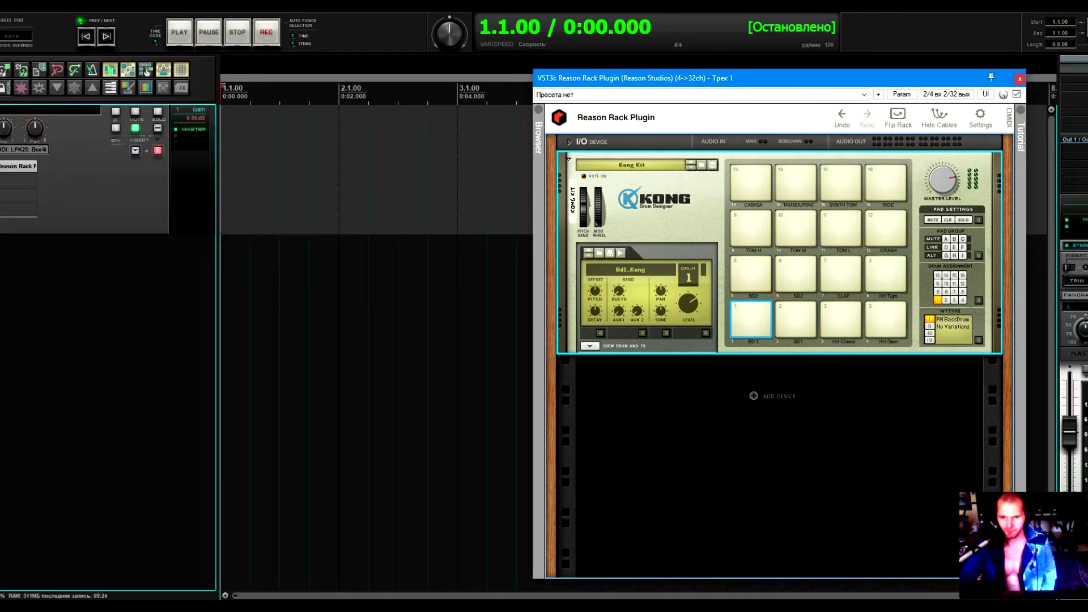
pyautogui.click(691, 167)
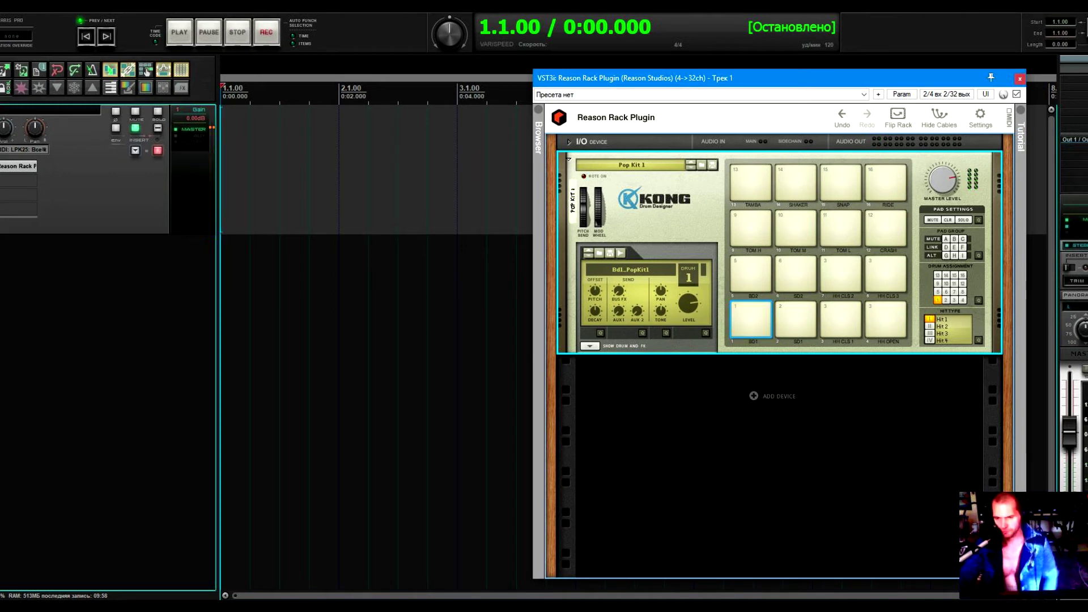
pyautogui.click(640, 165)
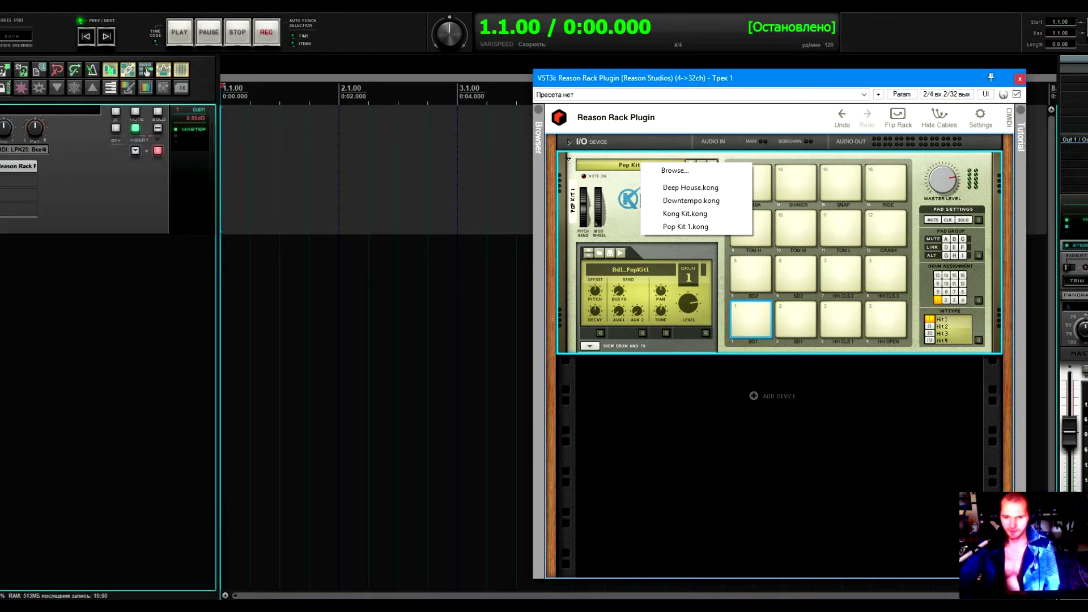
pyautogui.click(685, 213)
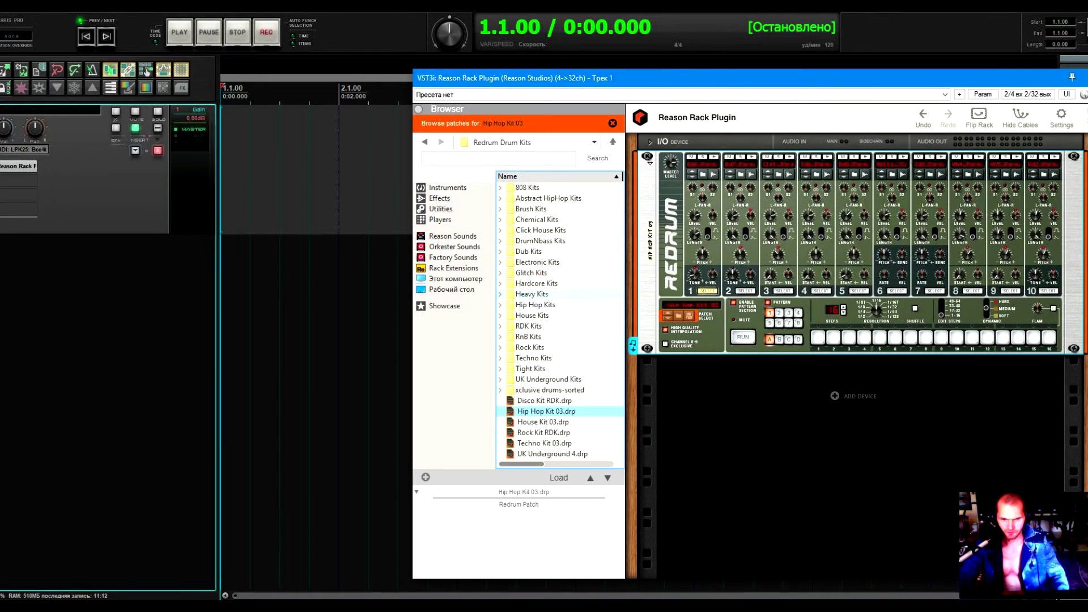
# Load the Dublab HeavyKit7 patch from Heavy Kits into the Redrum, and remove the device from the rack.
pyautogui.doubleClick(531, 294)
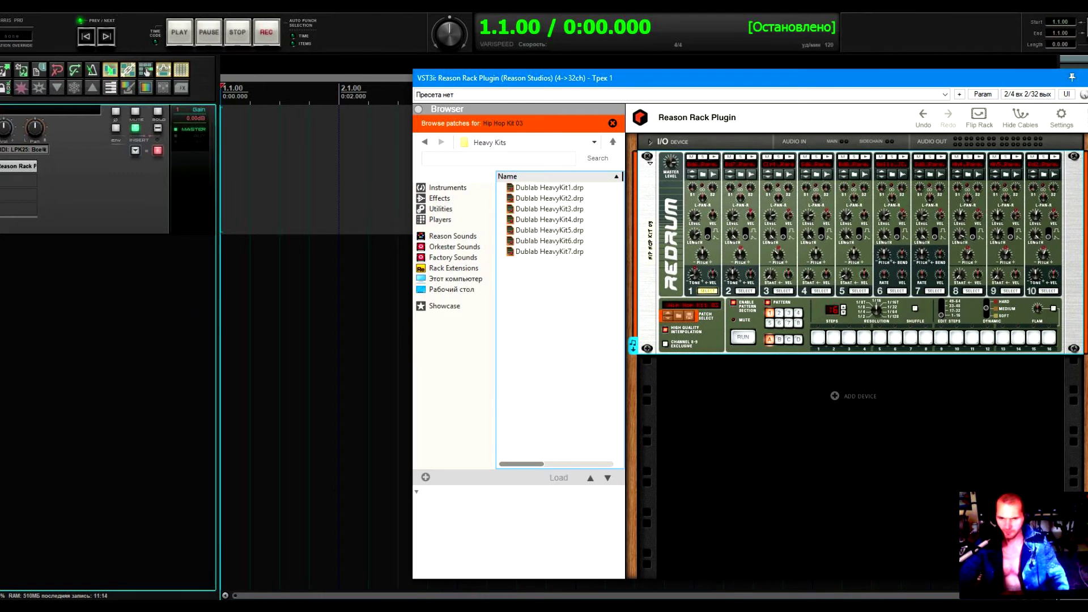
pyautogui.click(549, 251)
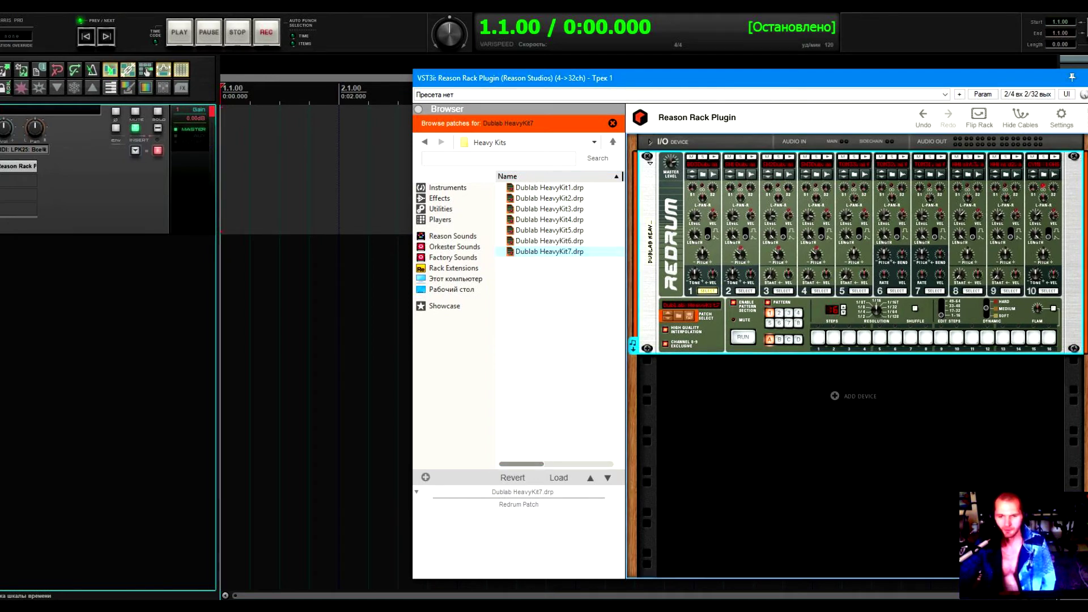
pyautogui.rightClick(629, 227)
pyautogui.click(708, 178)
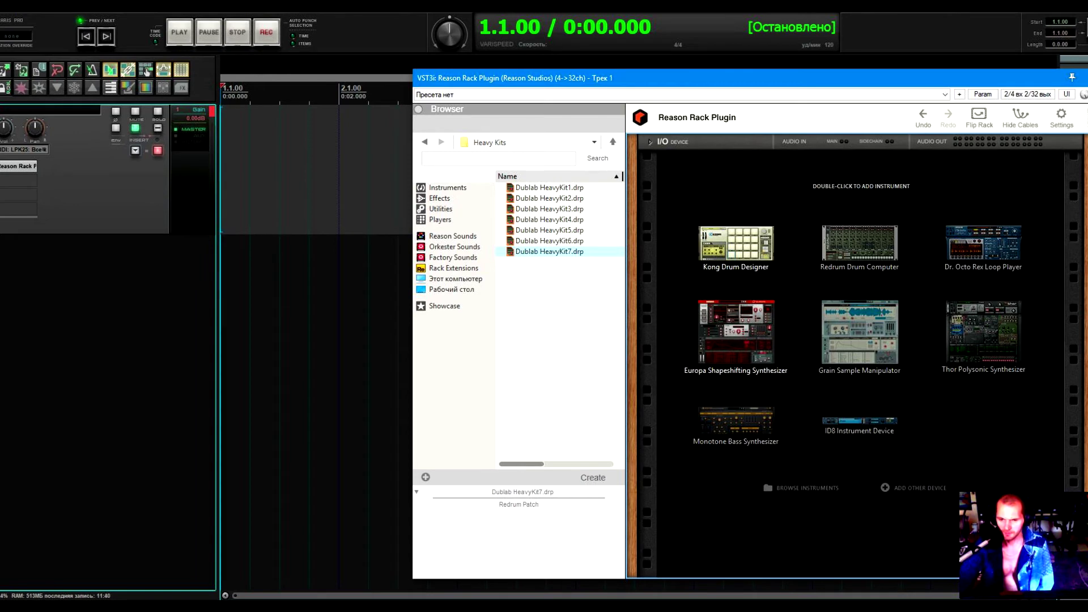
# Add the Europa Shapeshifting Synthesizer and step forward through its Poly patches to fuffens and Full Poly.
pyautogui.doubleClick(769, 354)
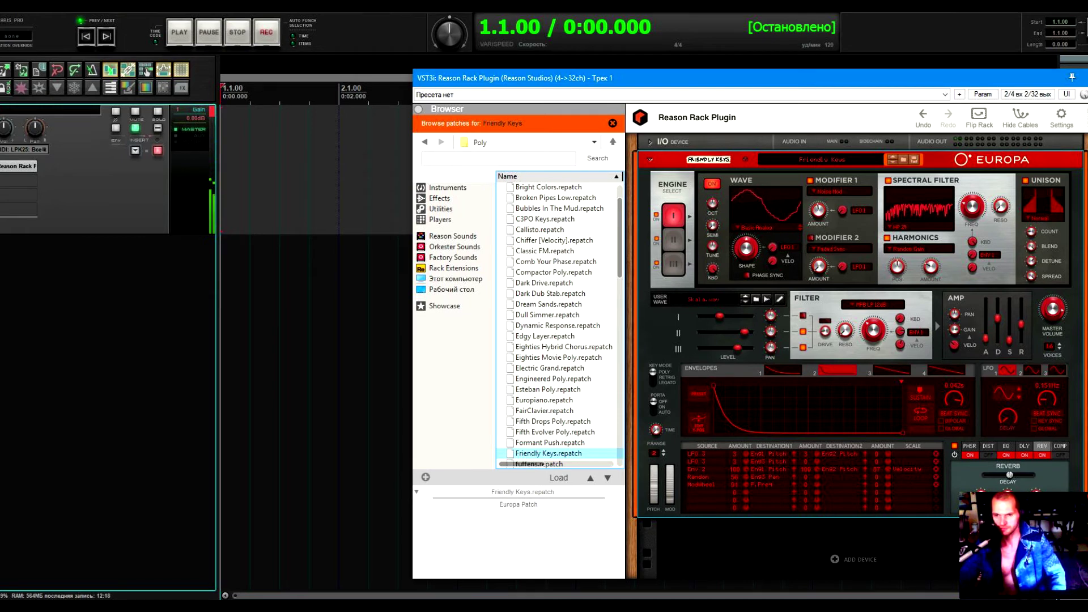
pyautogui.click(903, 159)
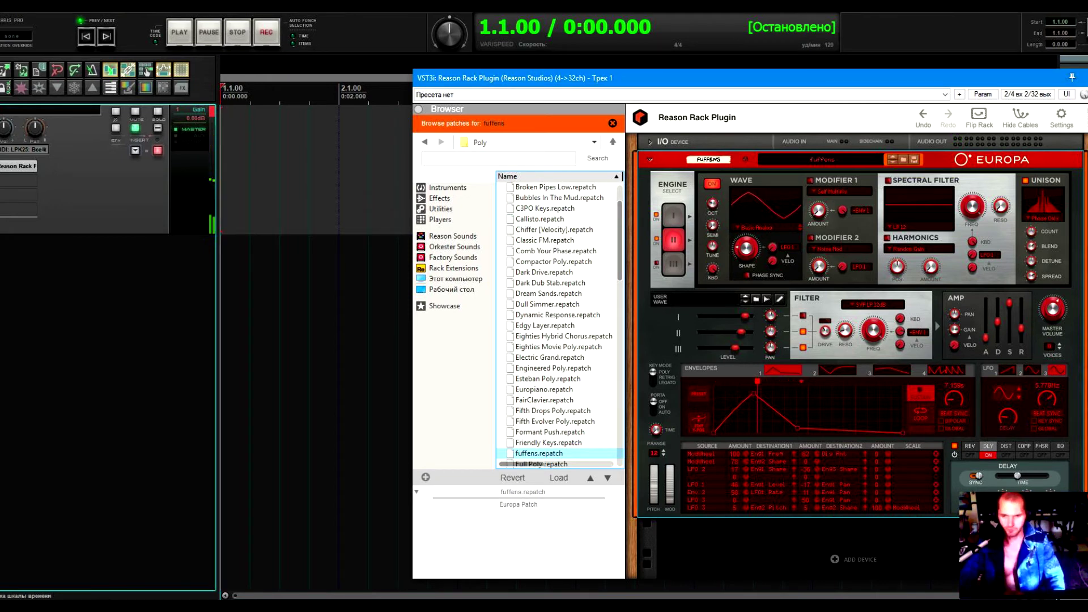
pyautogui.click(894, 160)
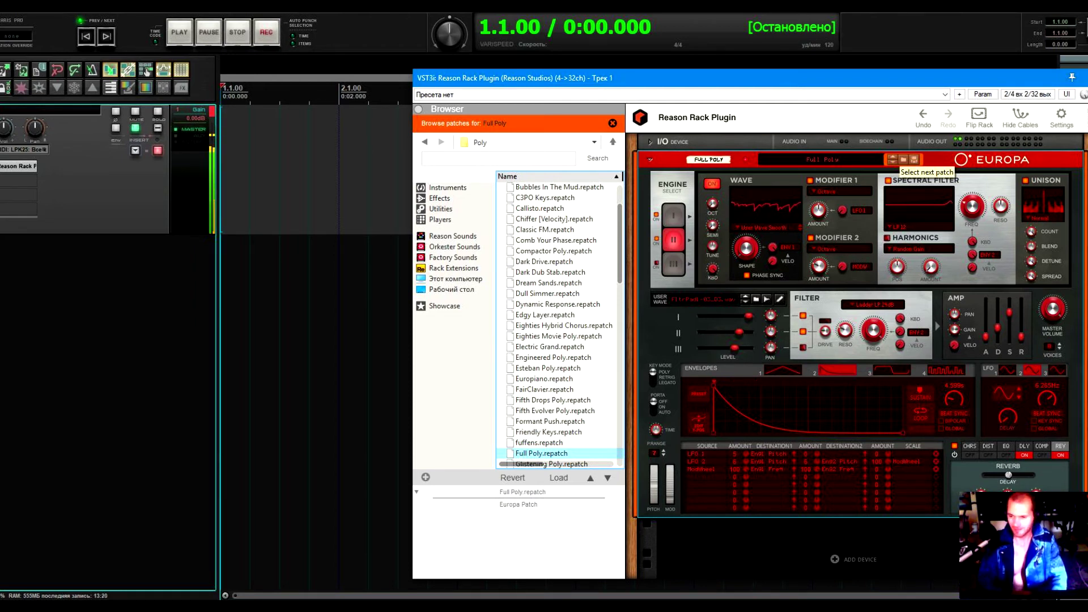
pyautogui.click(903, 160)
pyautogui.click(903, 159)
pyautogui.click(903, 159)
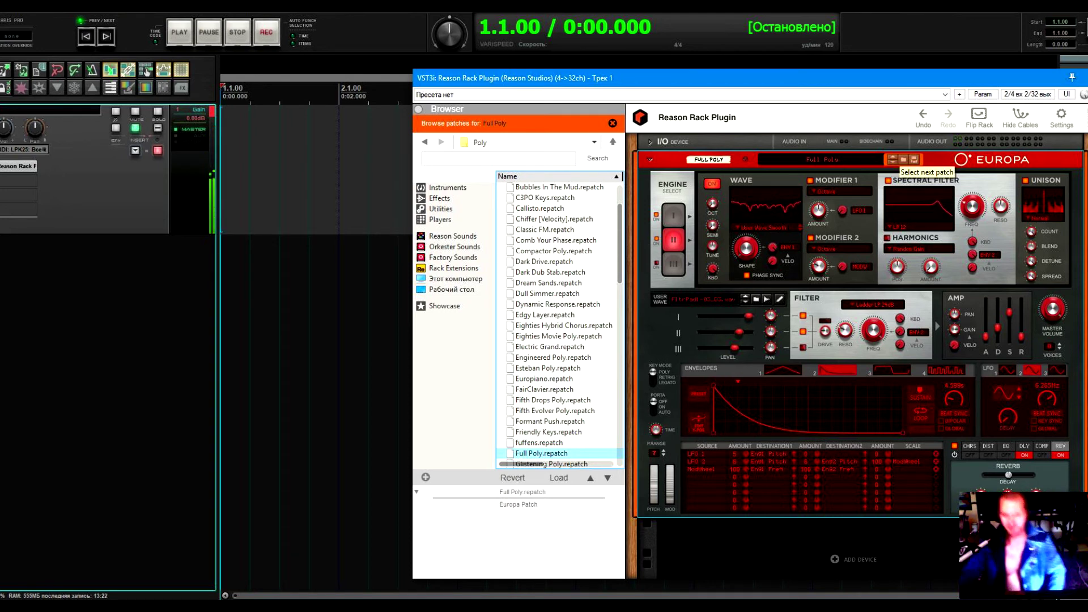
# Step Europa forward through its Poly patches, including Impatience, Indie Gamer, Isekai and Jarre Sync.
pyautogui.click(903, 159)
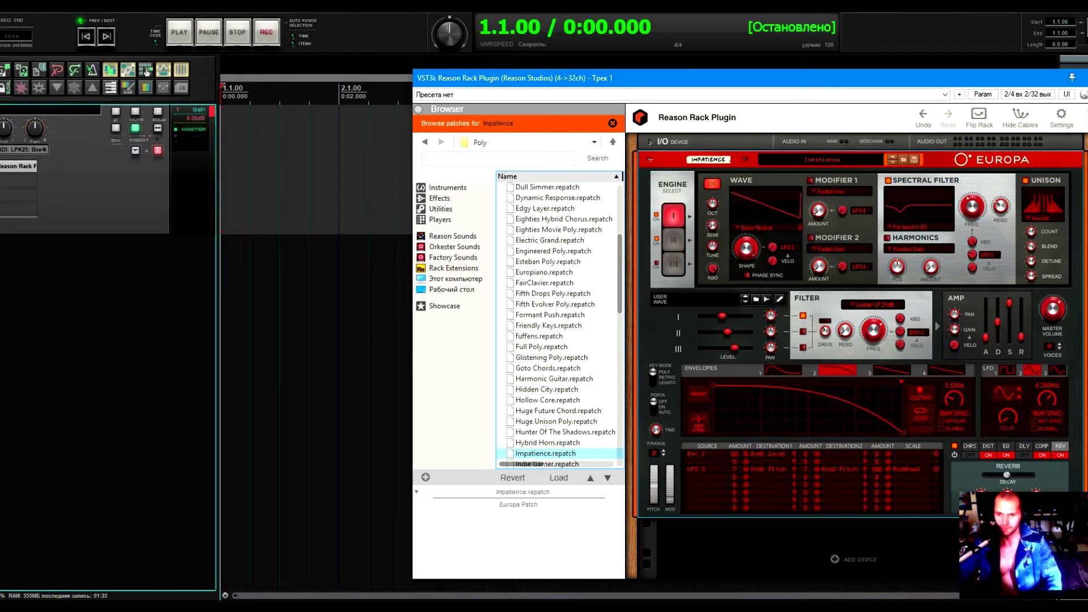
pyautogui.click(903, 159)
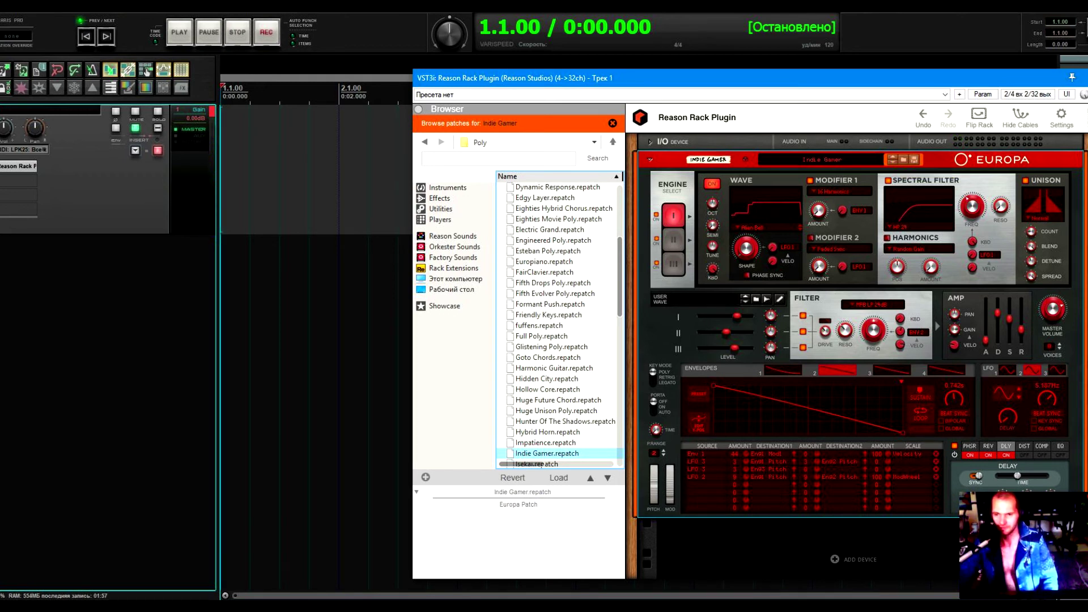
pyautogui.click(904, 159)
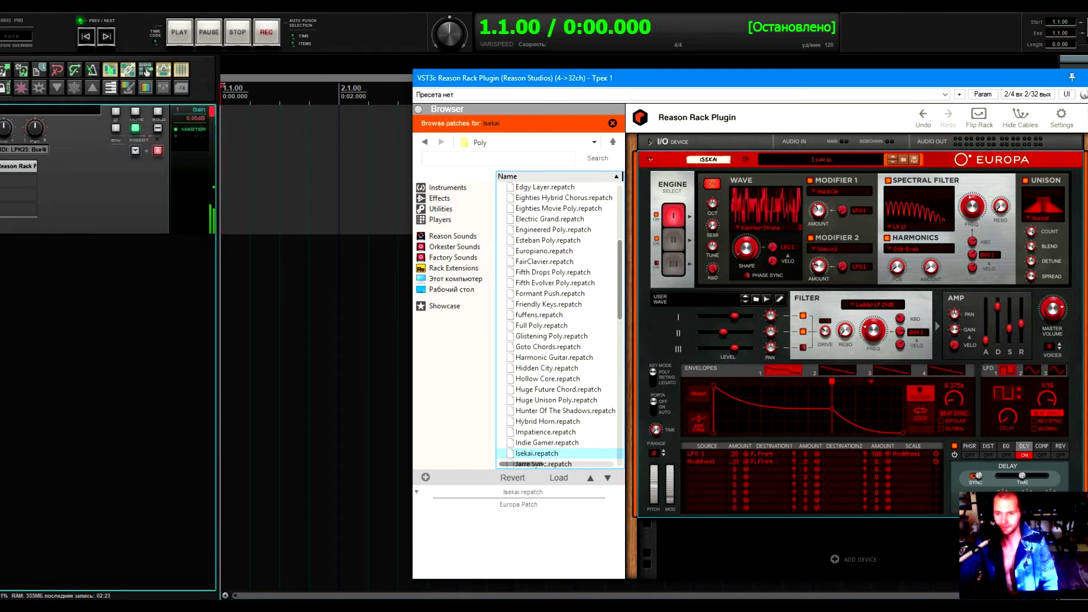
pyautogui.click(893, 162)
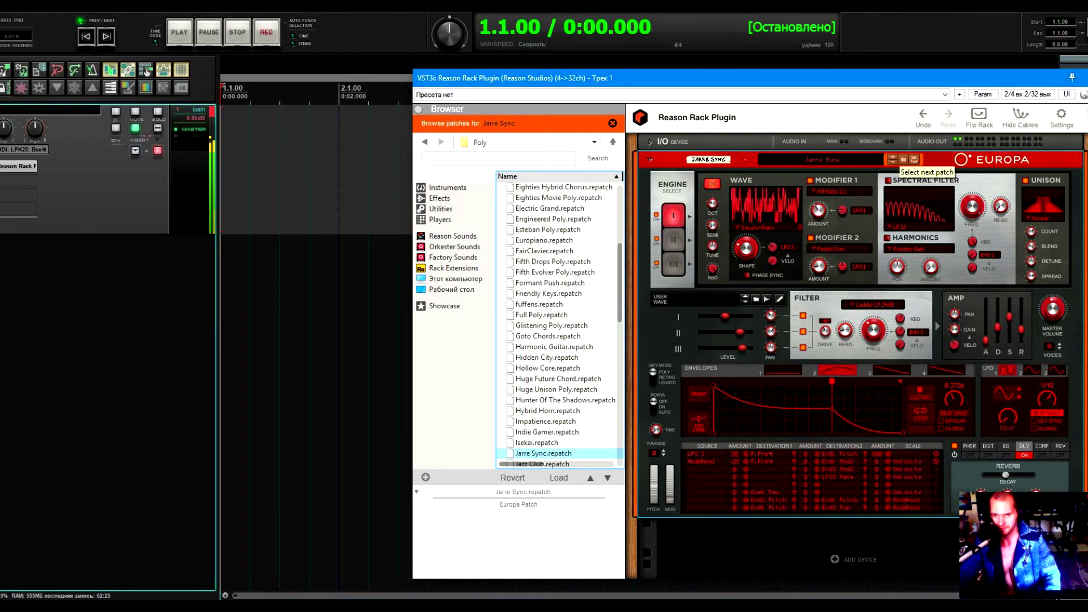
pyautogui.click(893, 161)
pyautogui.click(893, 162)
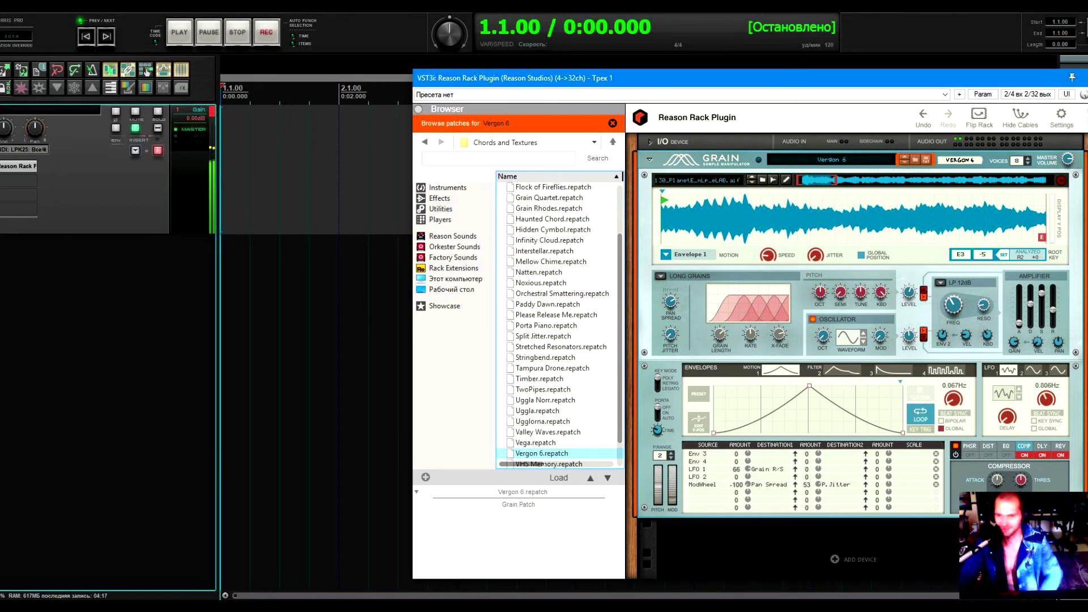
# Audition the VHS Memory and Vega patches on the Grain Sample Manipulator, and remove the device from the rack.
pyautogui.click(915, 160)
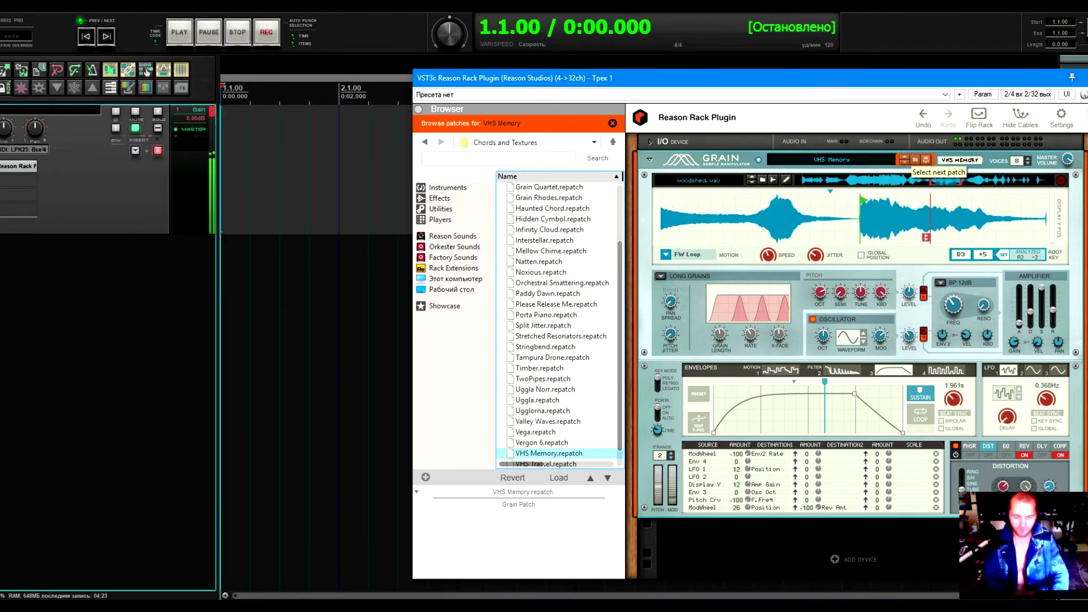
pyautogui.click(915, 159)
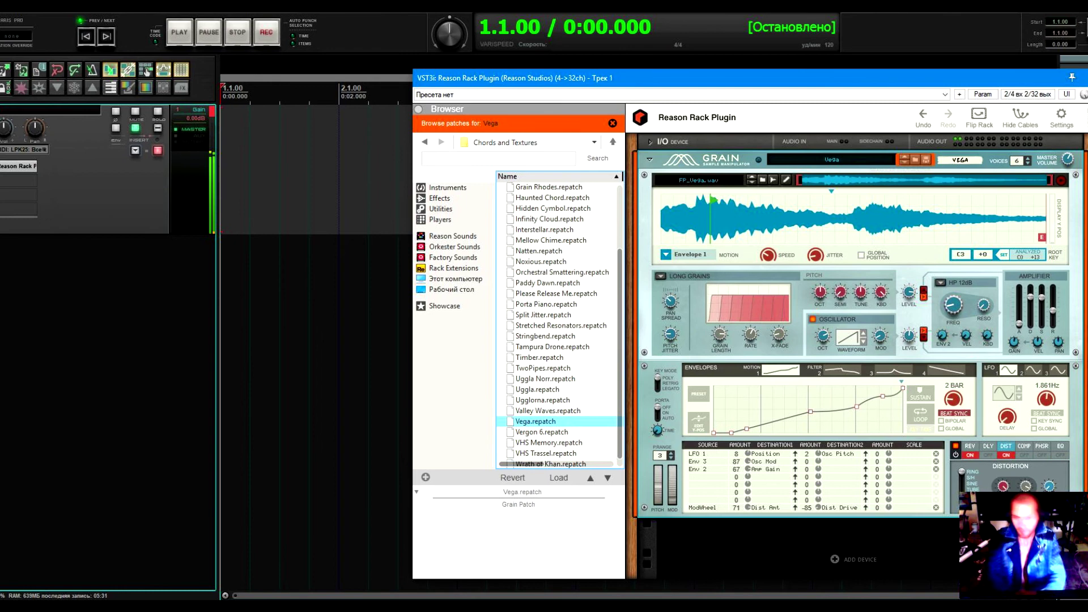
pyautogui.rightClick(709, 194)
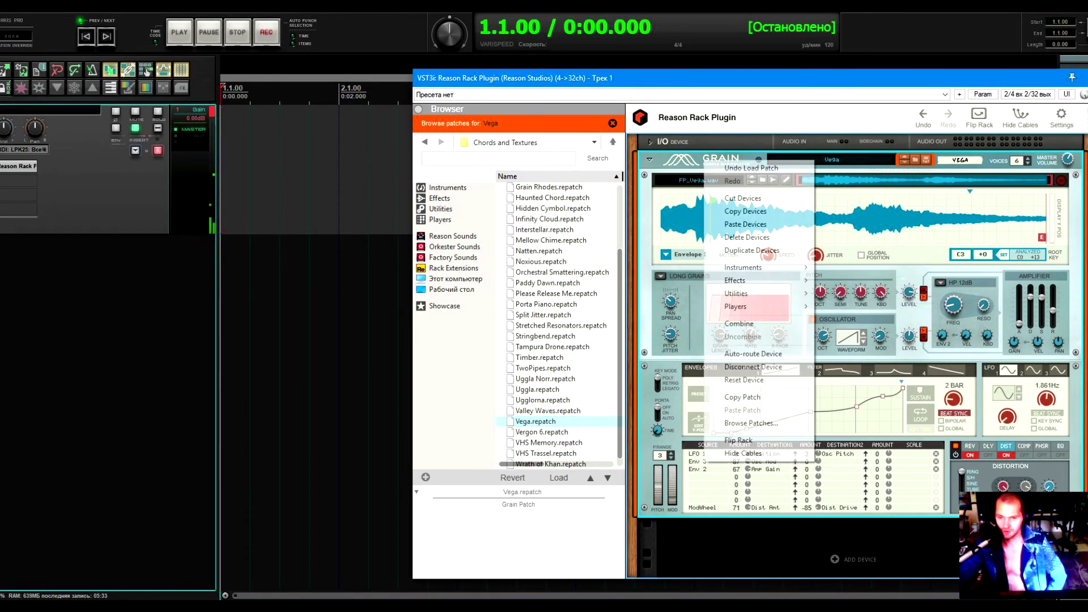
pyautogui.click(743, 197)
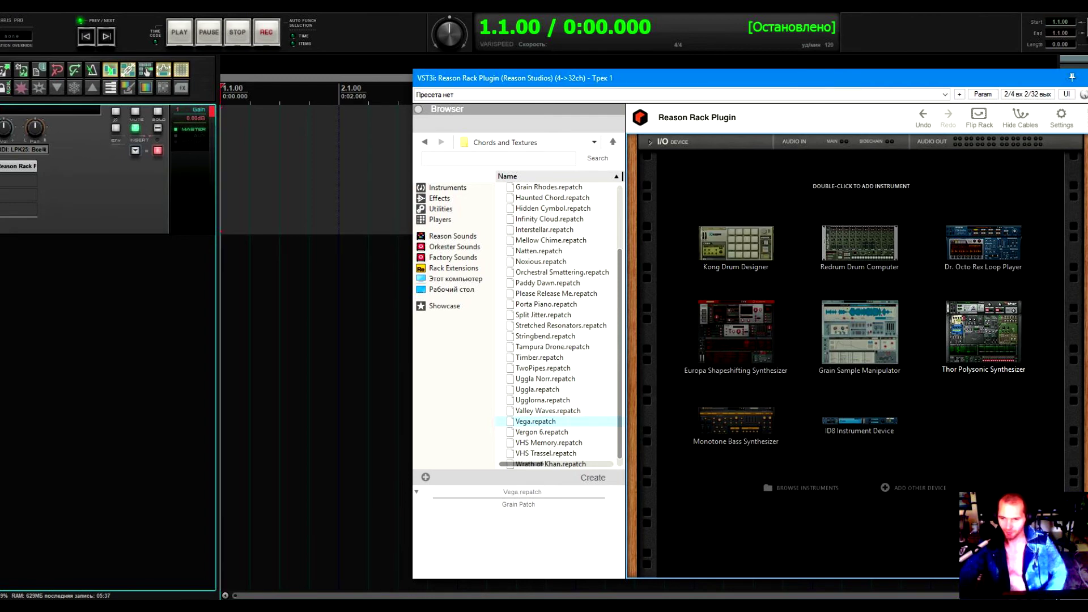
# Add the Thor Polysynth and step through its patches, including DS8 Mk IV, Gangsta Lead 3 and I Am Thor.
pyautogui.doubleClick(983, 334)
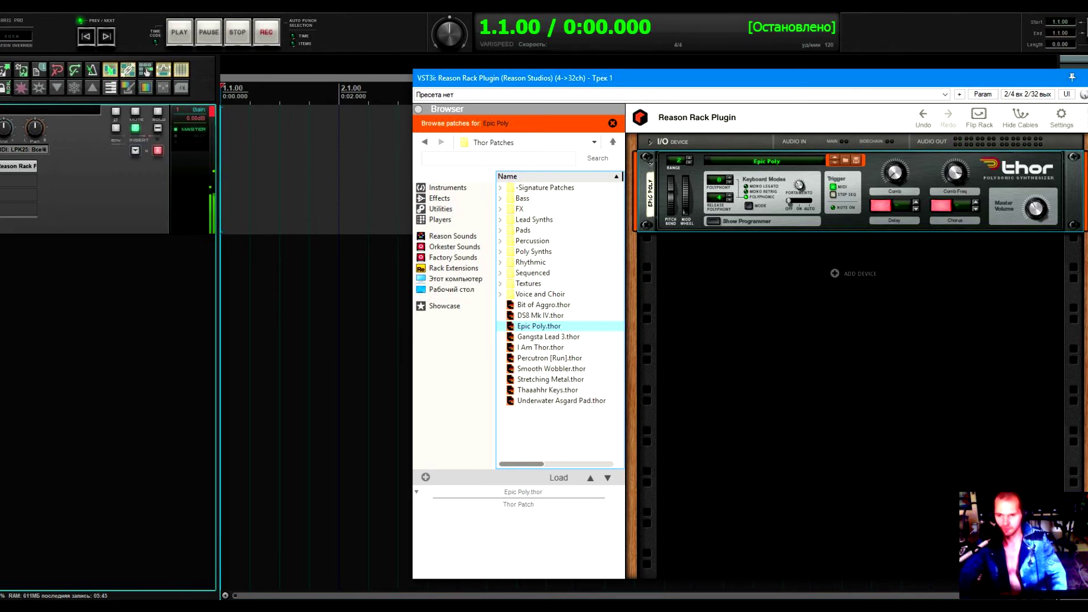
pyautogui.click(835, 161)
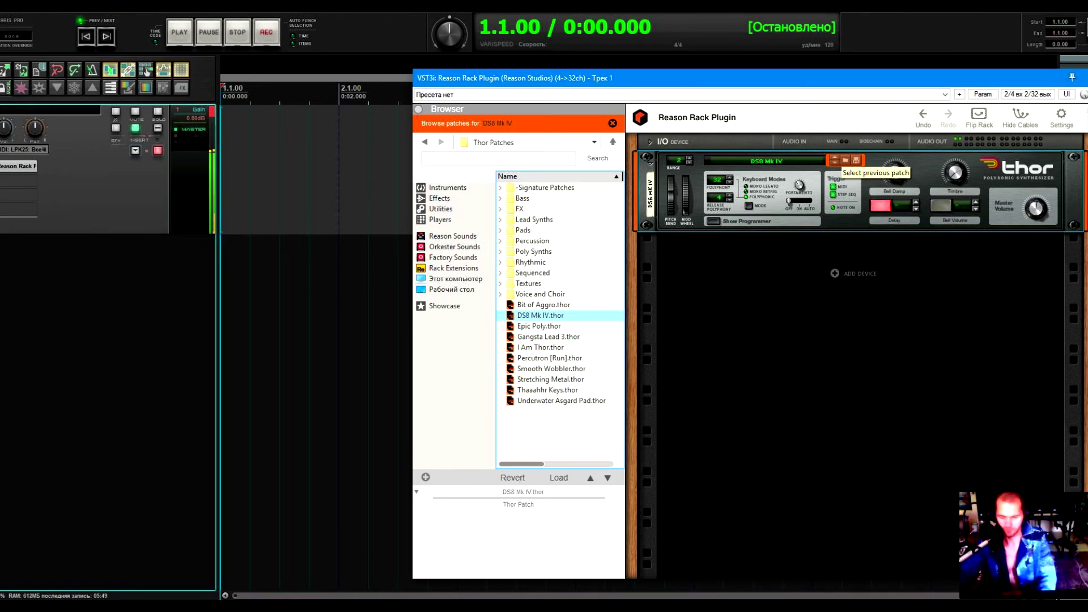
pyautogui.click(835, 161)
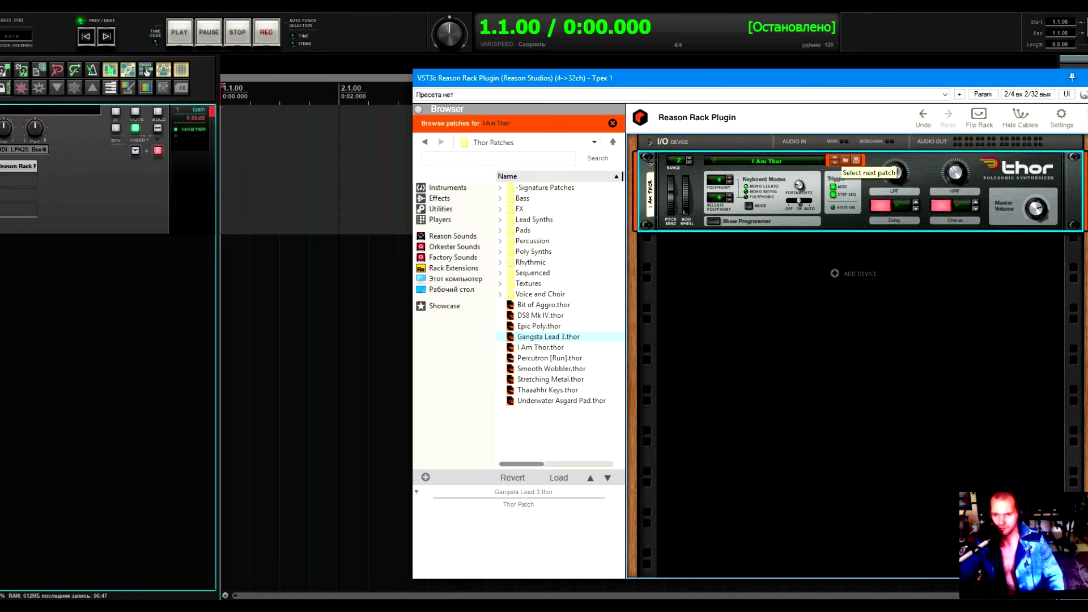
pyautogui.click(834, 162)
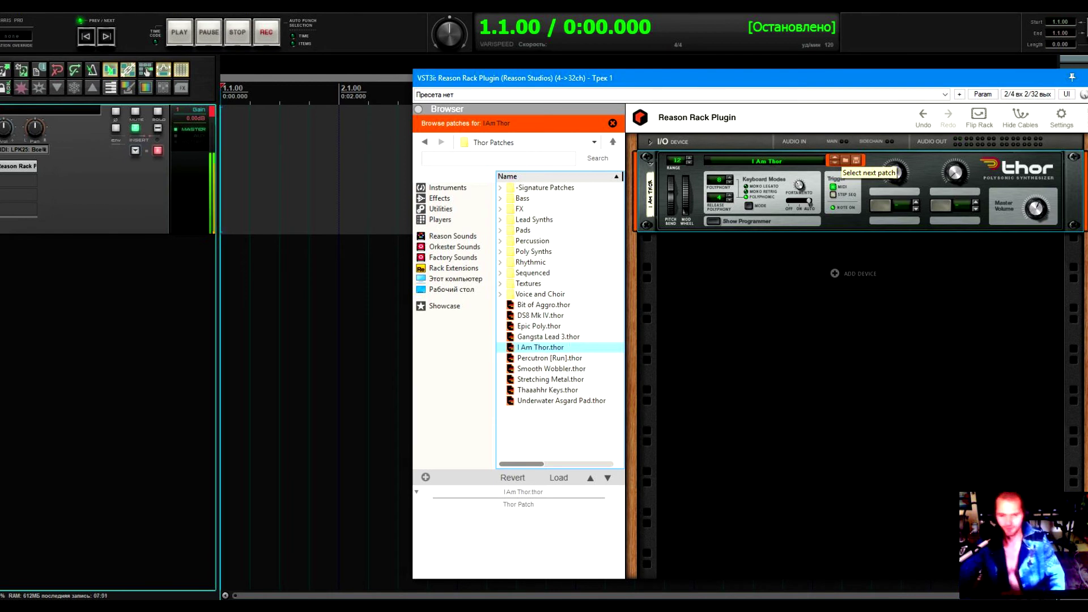
pyautogui.click(835, 163)
pyautogui.click(835, 162)
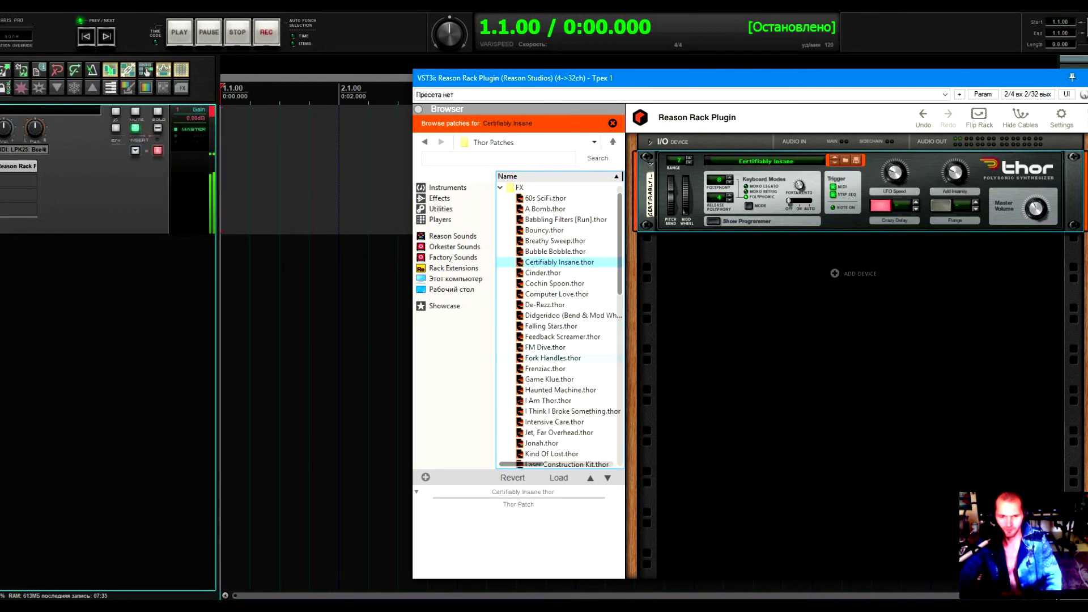
# Audition FM Dive and I Am Thor from Thor's FX folder, and remove the Thor from the rack.
pyautogui.click(545, 348)
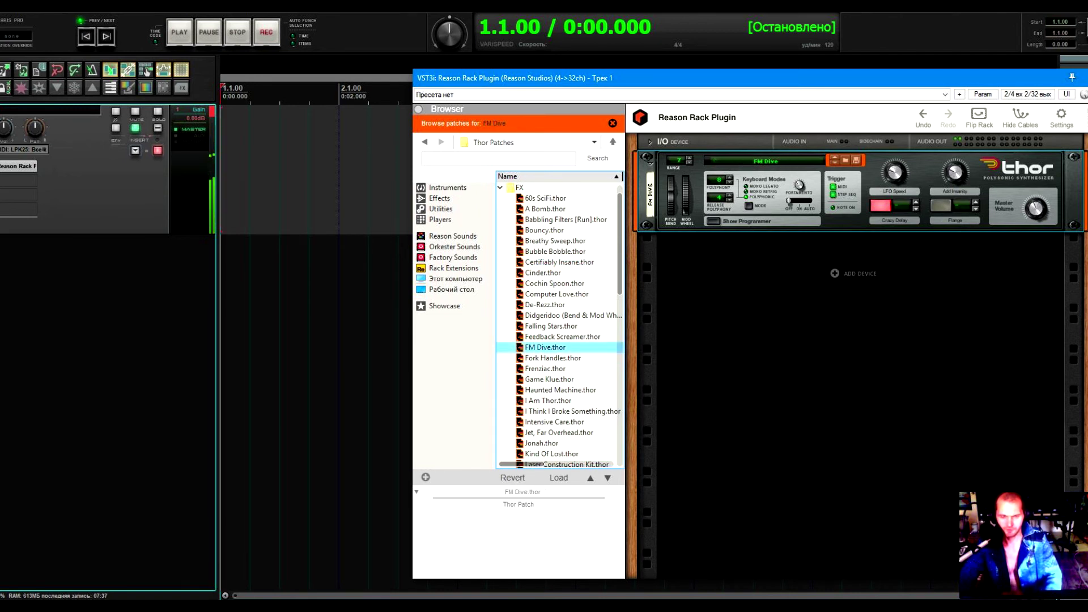
pyautogui.click(548, 400)
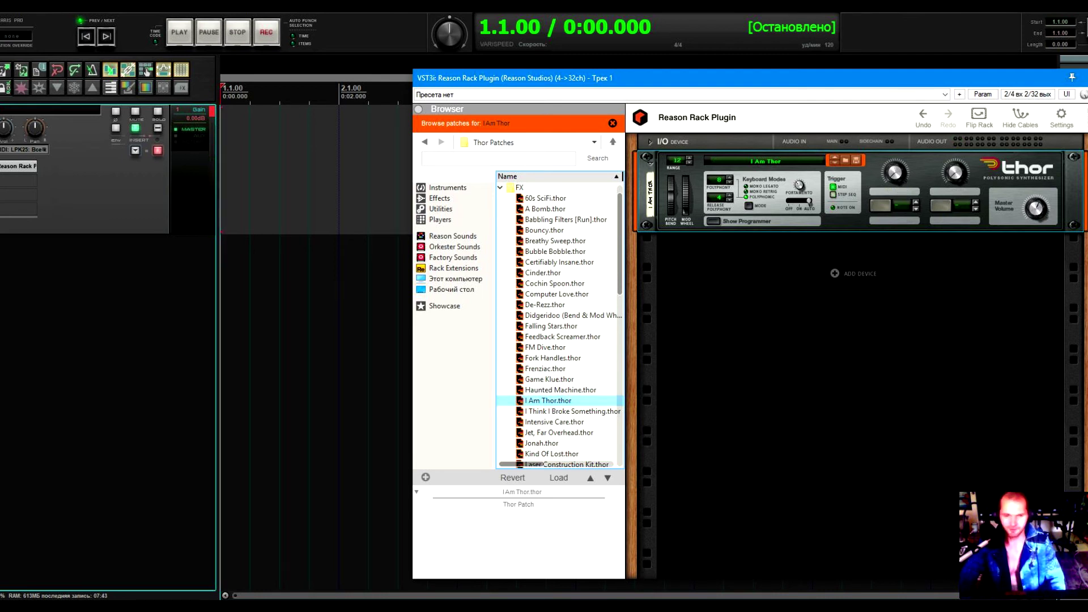
pyautogui.rightClick(921, 166)
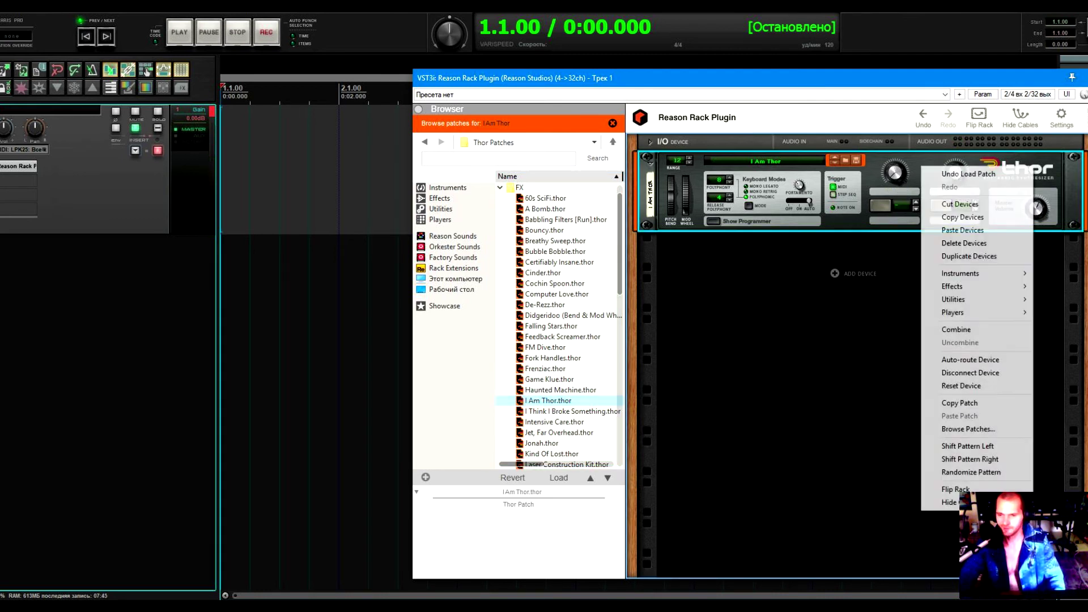
# Add an RV7000 MkII Reverb below the ID8 with the ALL Pronounced Reflections patch, and raise its Dry-Wet mix.
pyautogui.moveTo(958, 342)
pyautogui.click(805, 363)
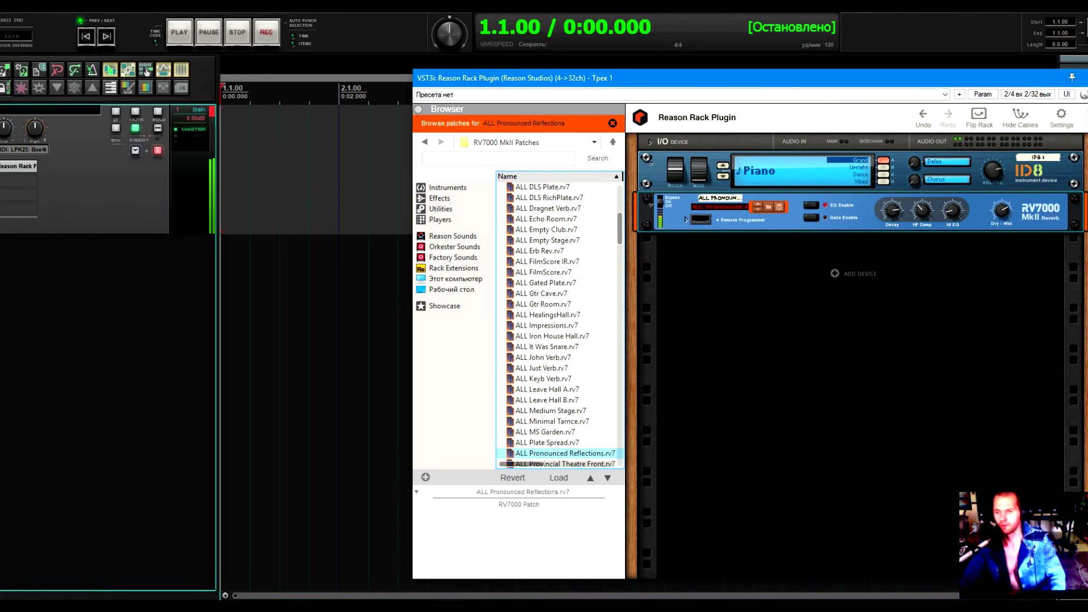
pyautogui.moveTo(1002, 211); pyautogui.dragTo(1002, 202)
# Switch the ID8 to Organ and try its modulation wheel, and load ALL Provincial Theatre Front into the RV7000.
pyautogui.click(722, 176)
pyautogui.moveTo(698, 180); pyautogui.dragTo(698, 164)
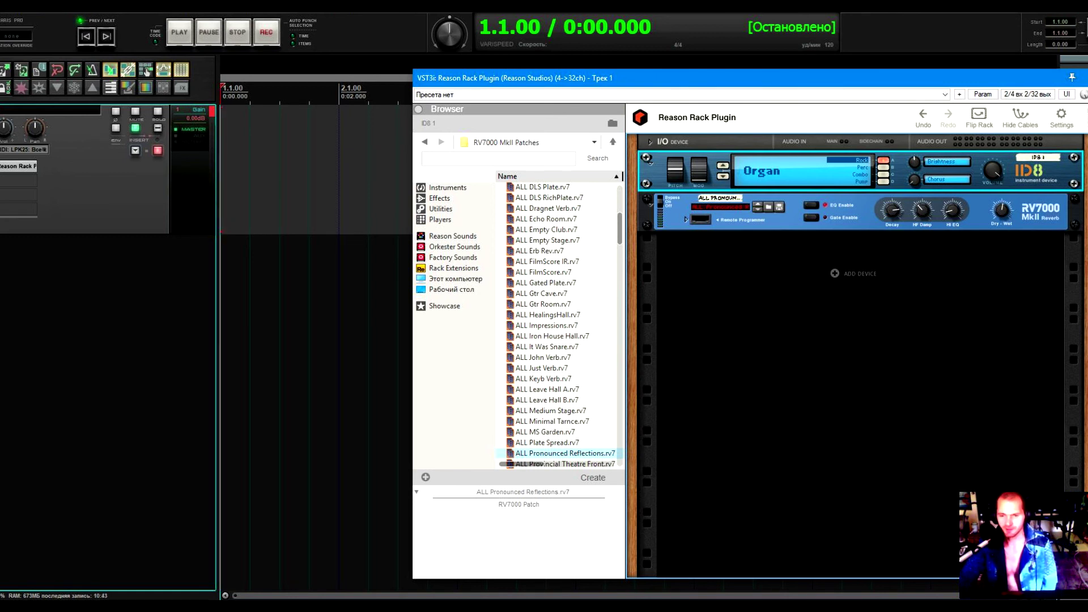
pyautogui.doubleClick(542, 463)
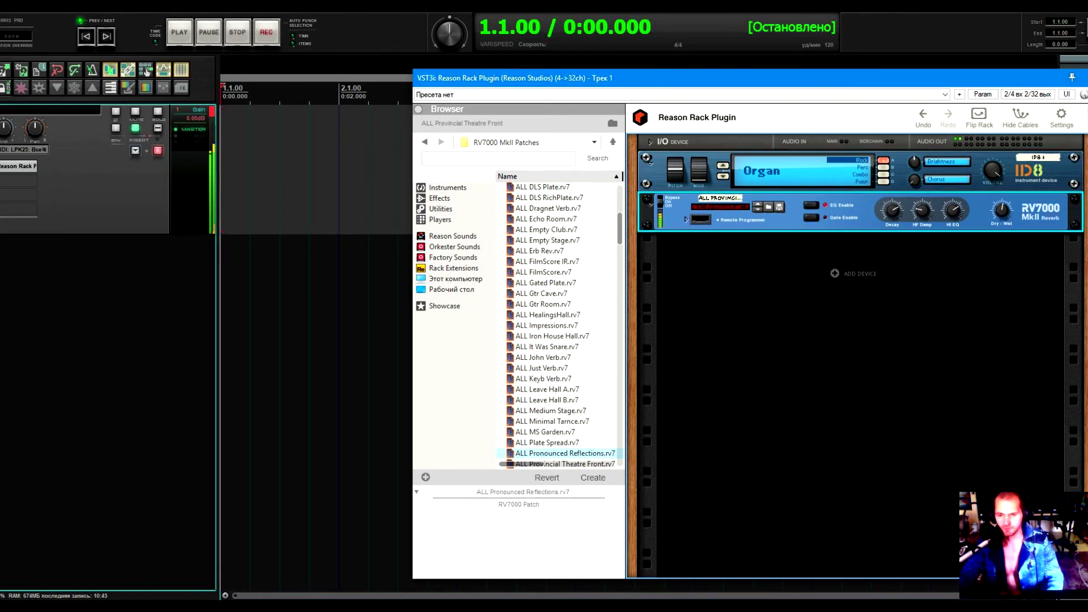
# Step the ID8 forward through its sound categories, including Guitar, Bass and Strings.
pyautogui.click(722, 177)
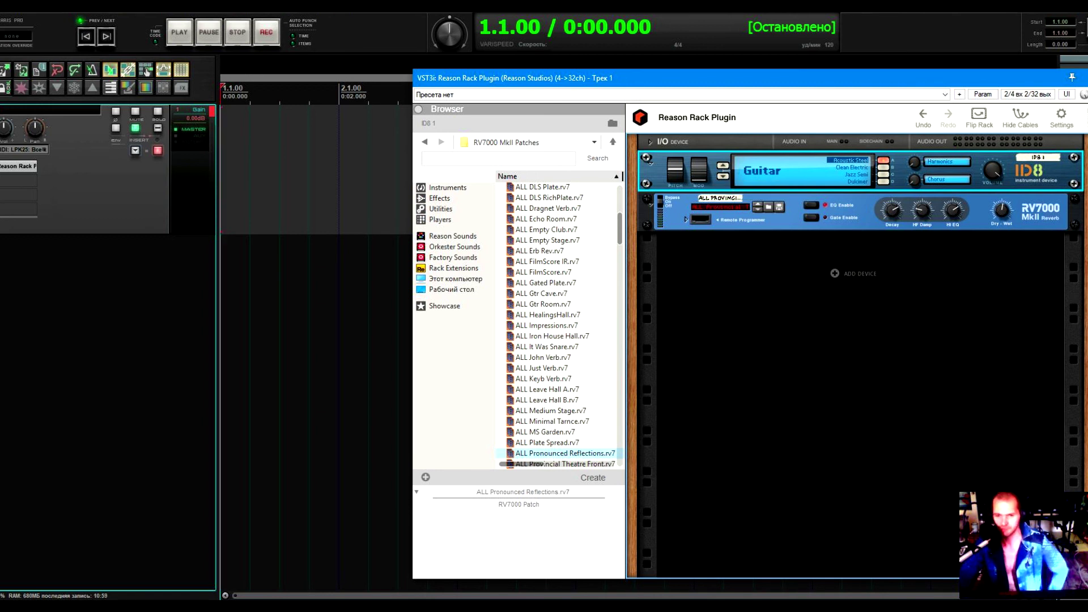
pyautogui.click(722, 176)
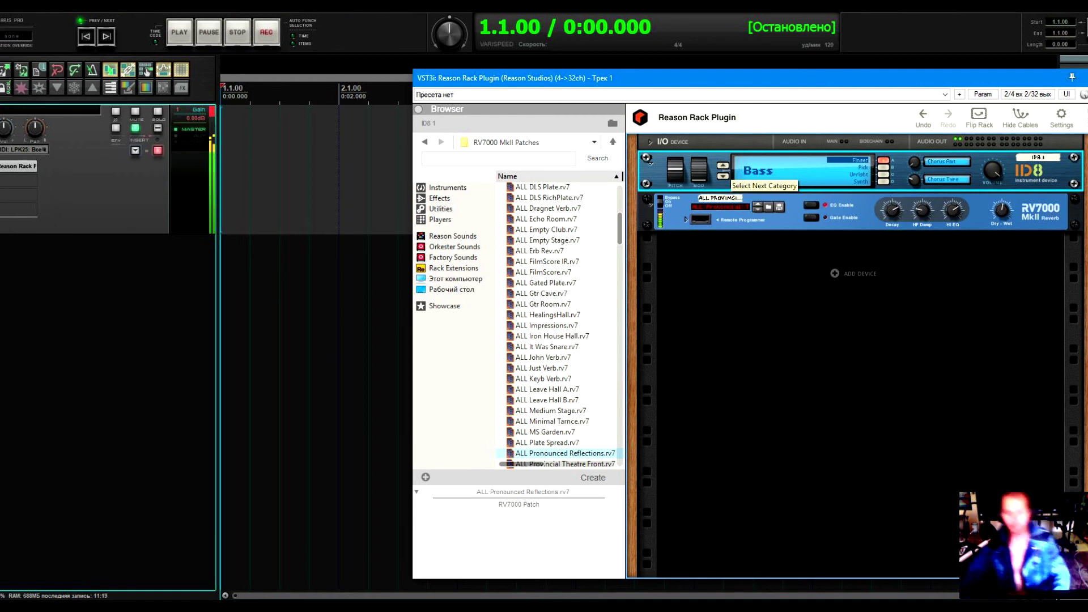
pyautogui.click(723, 176)
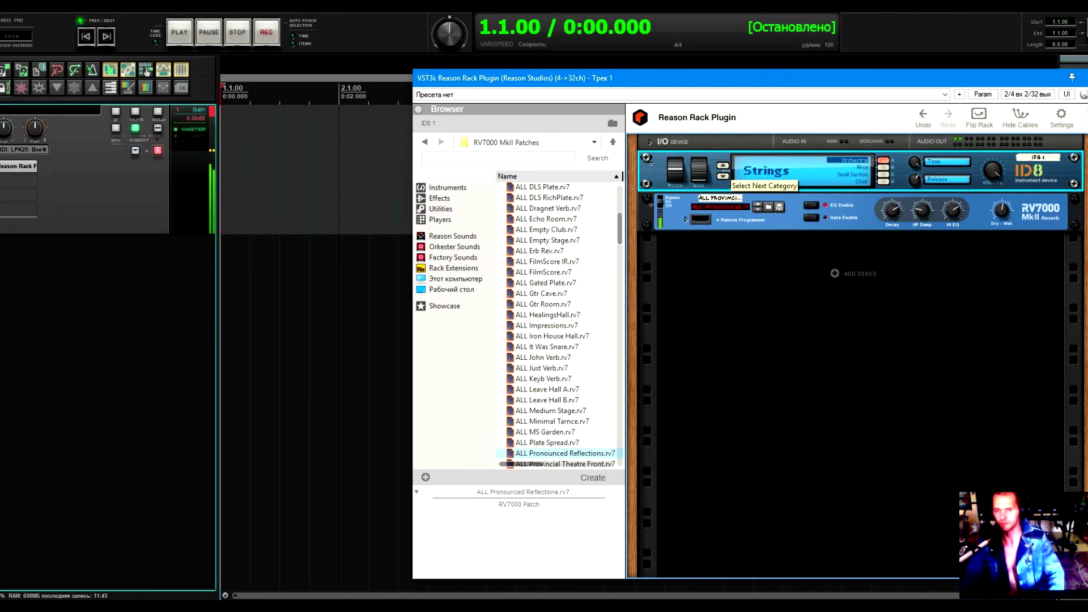
pyautogui.click(723, 177)
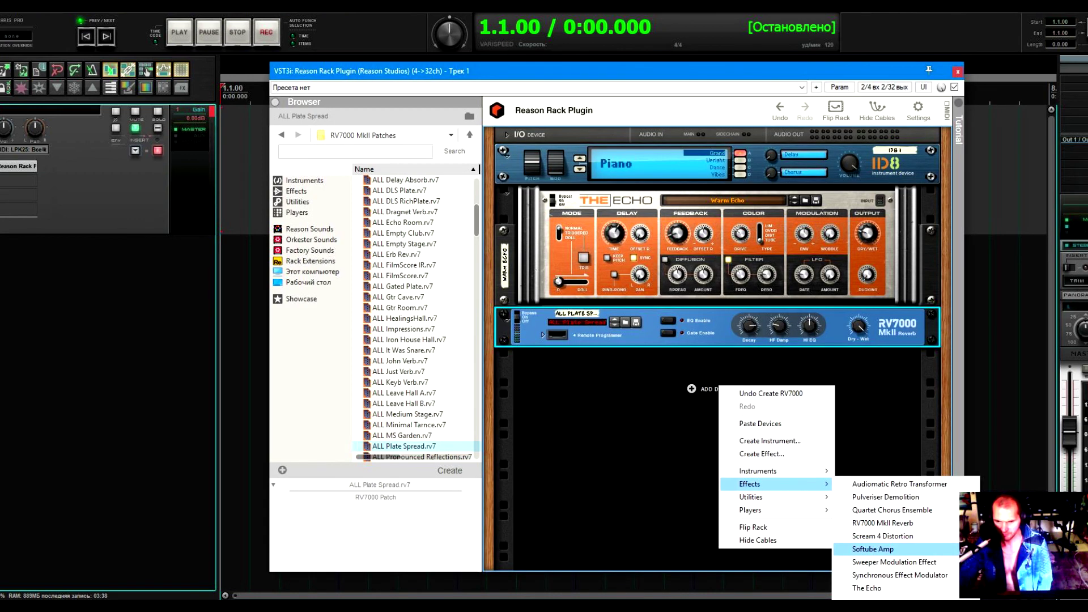
# Add a Softube Amp effect below the RV7000 and reposition the plugin window.
pyautogui.click(873, 549)
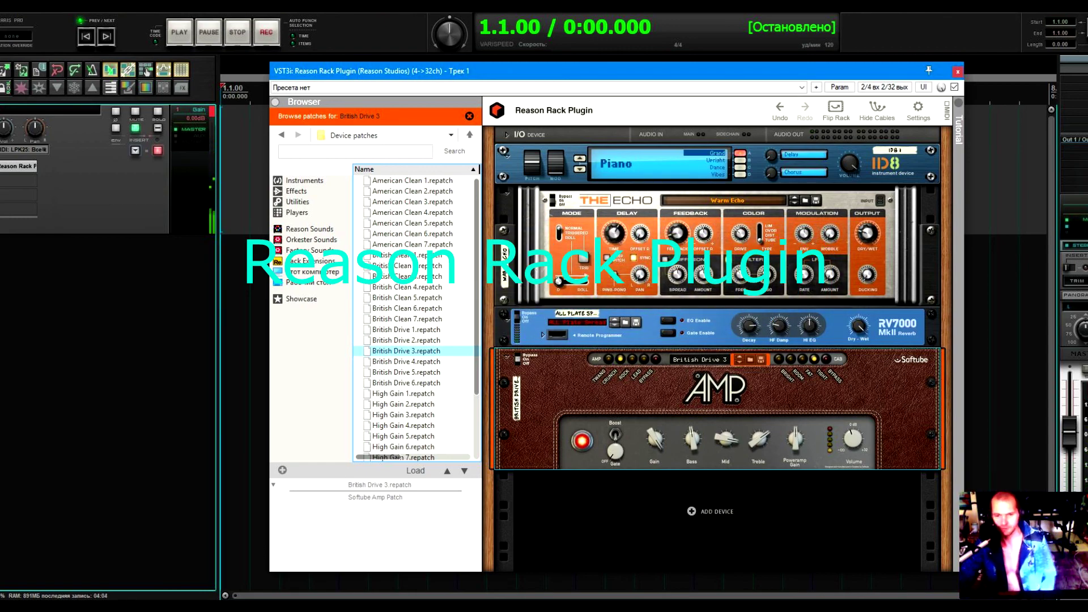
pyautogui.moveTo(767, 74); pyautogui.dragTo(689, 51)
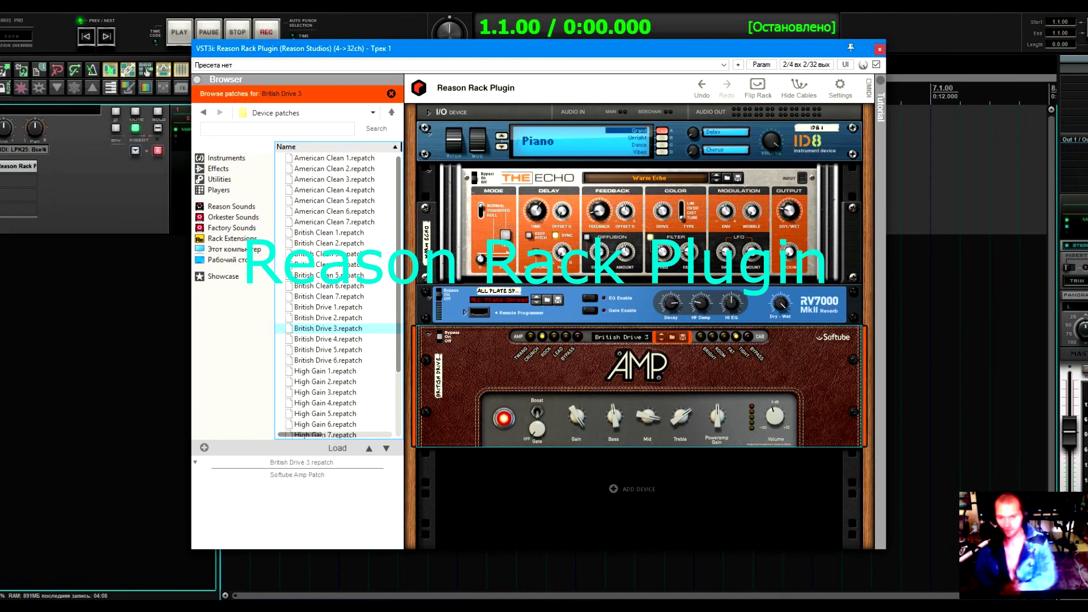